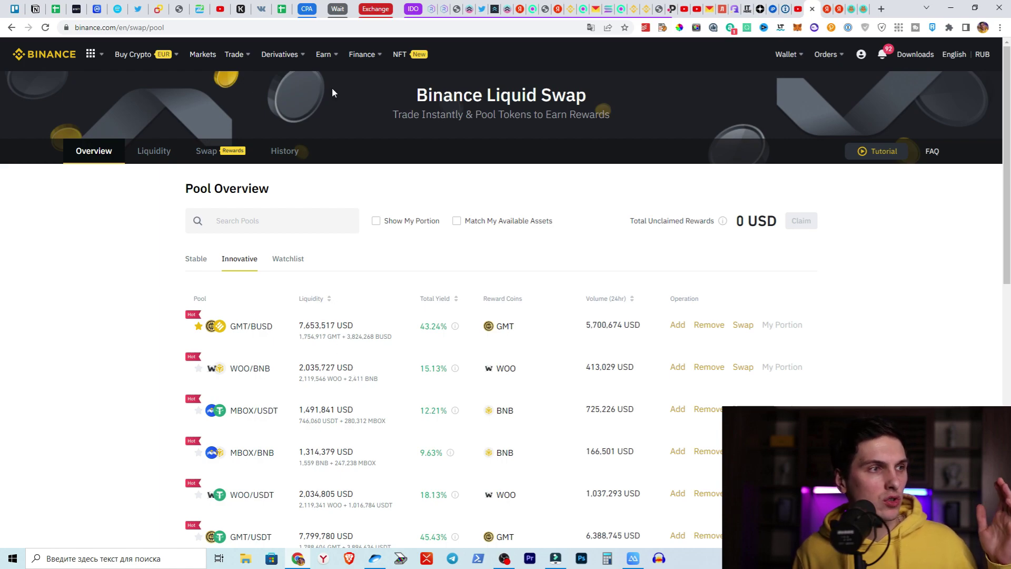
Switch the website's language from English to Russian.
{"action": "mouse_move", "coordinate": [322, 57]}
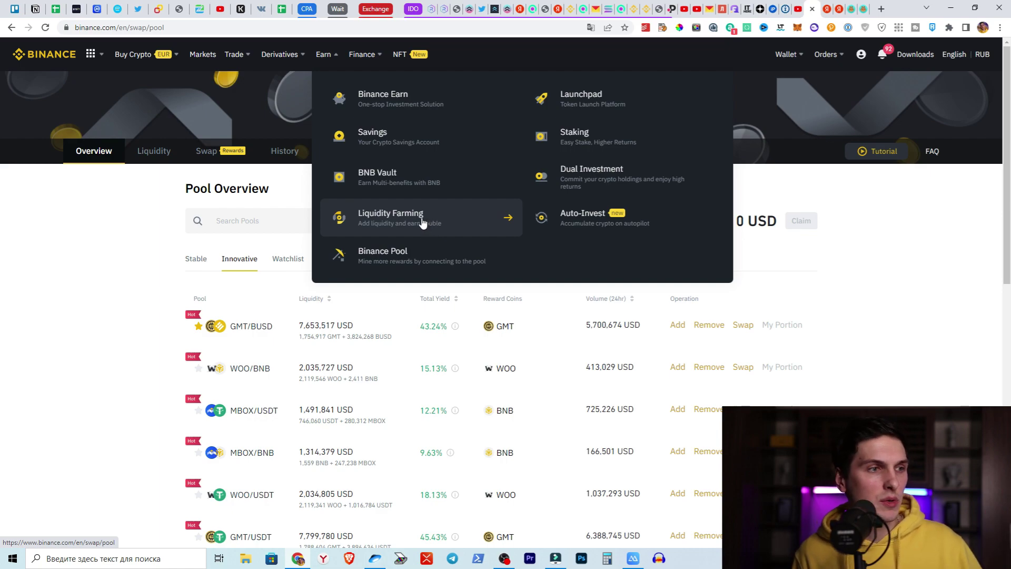
{"action": "left_click", "coordinate": [954, 54]}
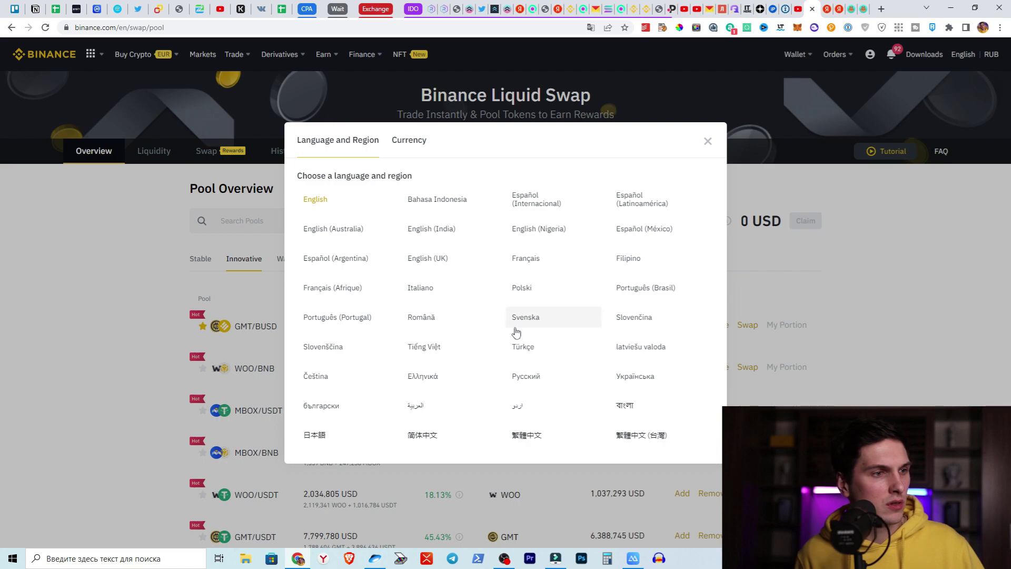
{"action": "left_click", "coordinate": [524, 377]}
Examine the total yield of the GMT/BUSD pool in the list of innovative pools.
{"action": "scroll", "coordinate": [842, 306], "scroll_direction": "down", "scroll_amount": 1}
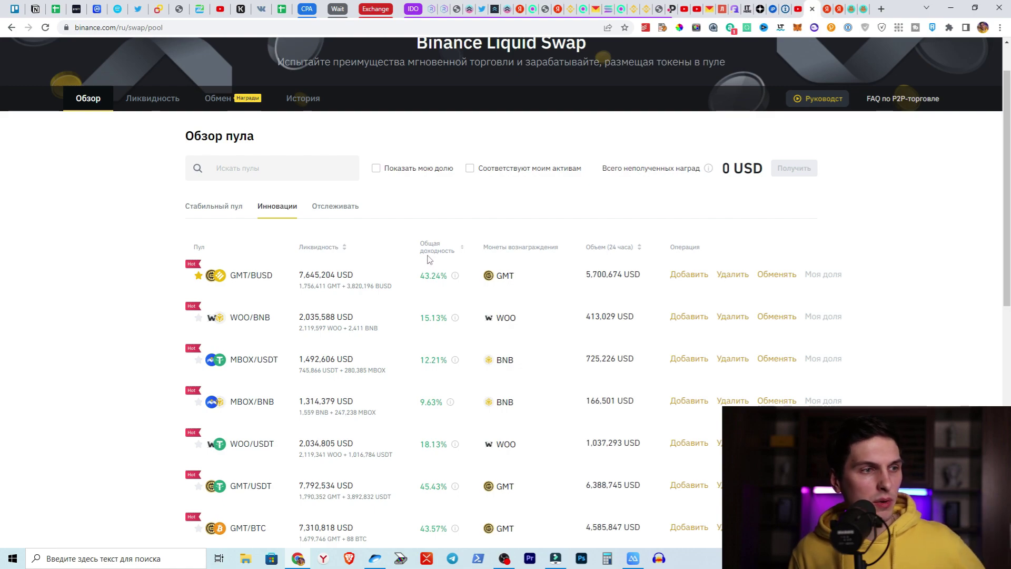
{"action": "double_click", "coordinate": [424, 277]}
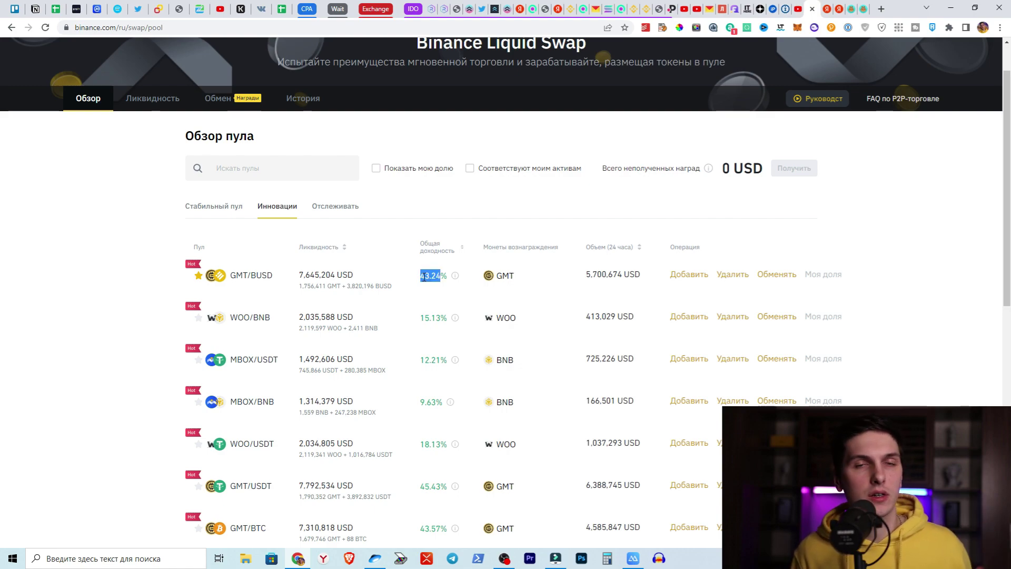
{"action": "left_click", "coordinate": [424, 276]}
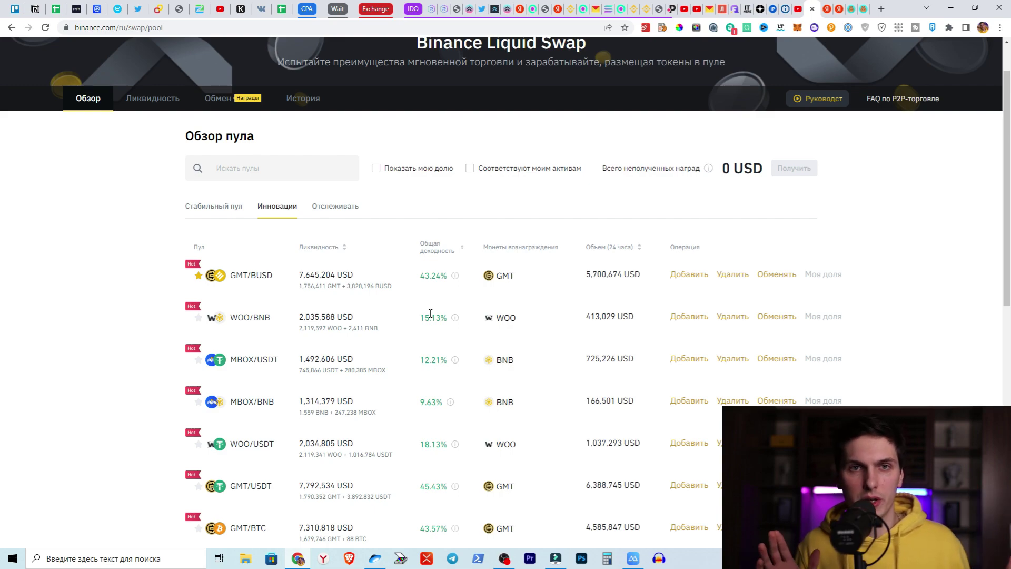
{"action": "triple_click", "coordinate": [431, 275]}
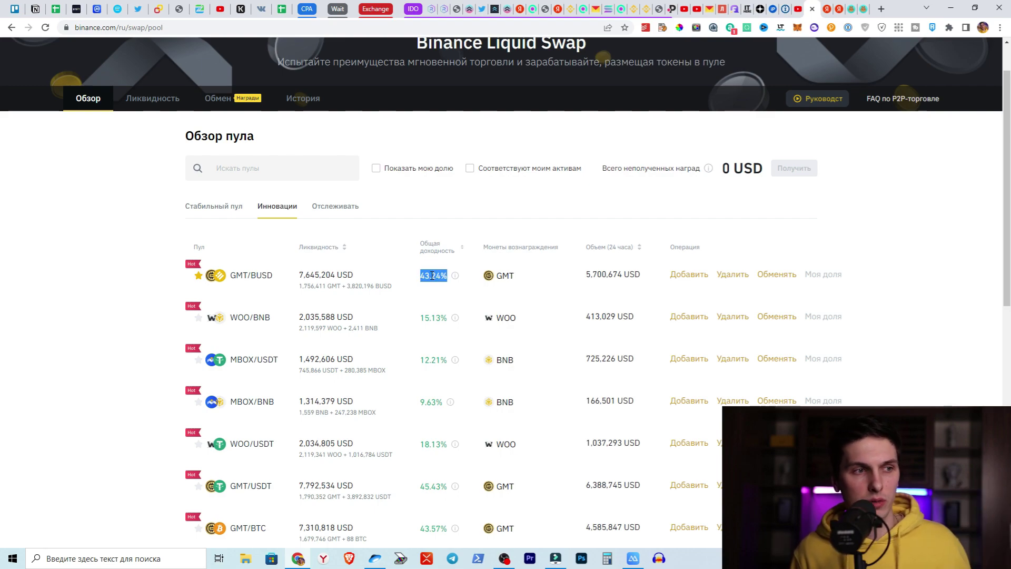
{"action": "left_click", "coordinate": [452, 285]}
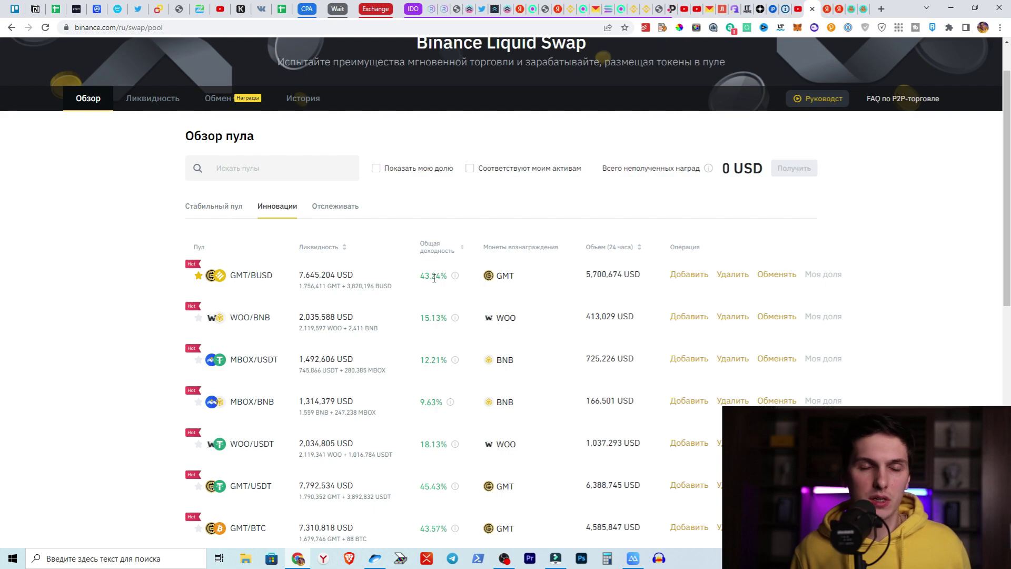
Open the token exchange page of Liquid Swap, ready for entering a swap.
{"action": "scroll", "coordinate": [140, 284], "scroll_direction": "up", "scroll_amount": 1}
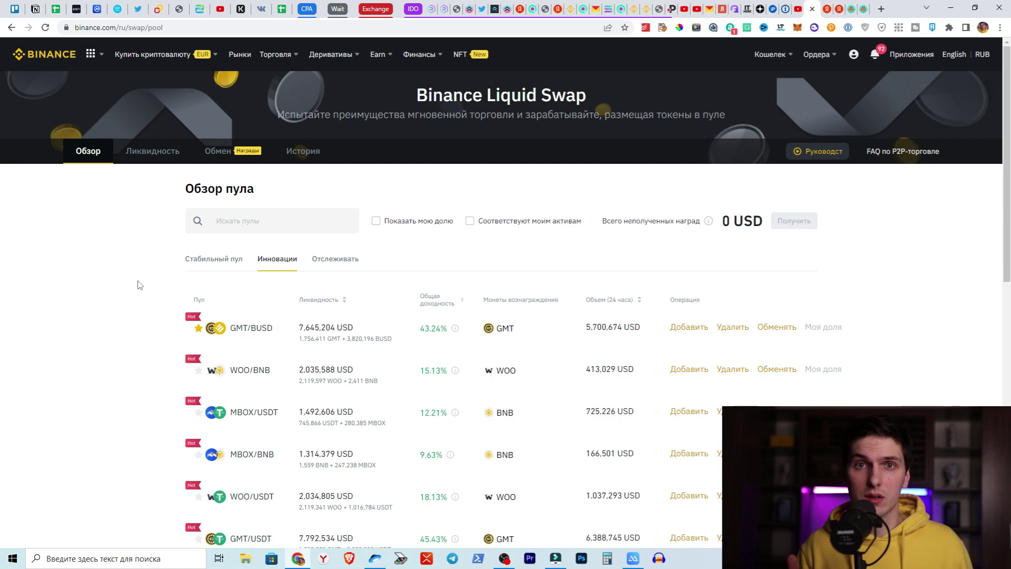
{"action": "left_click", "coordinate": [218, 153]}
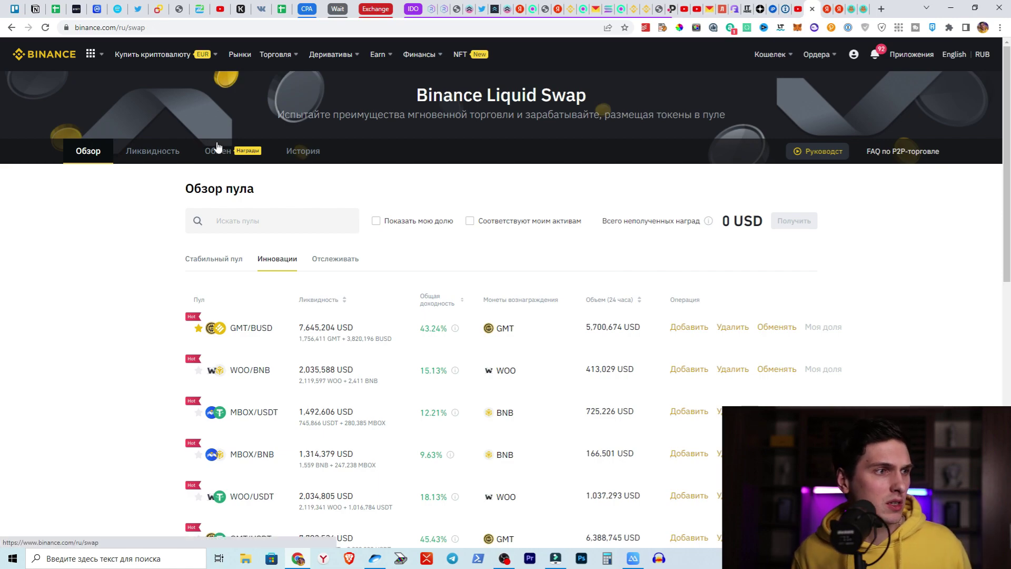
{"action": "left_click", "coordinate": [388, 339]}
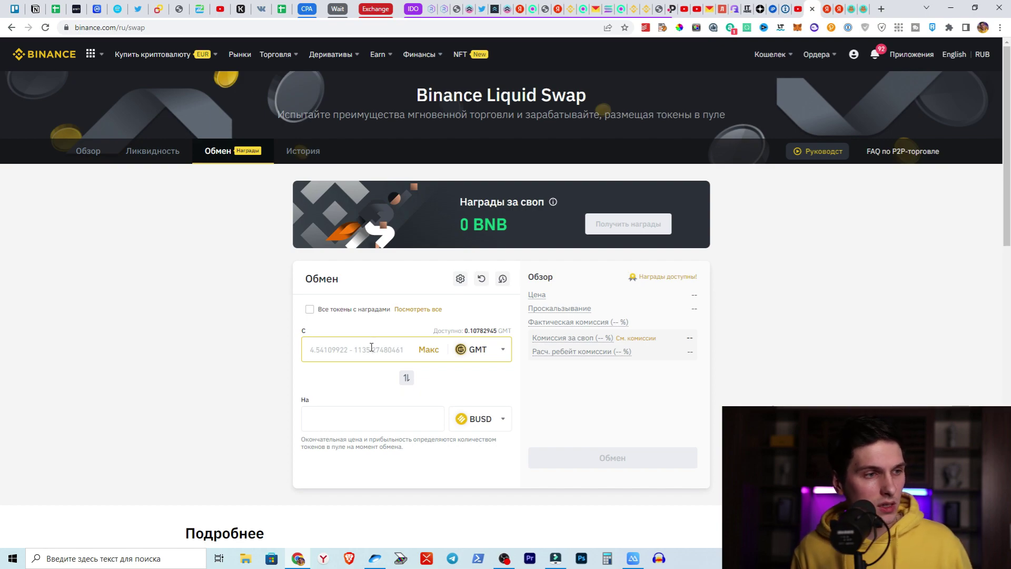
{"action": "mouse_move", "coordinate": [283, 58]}
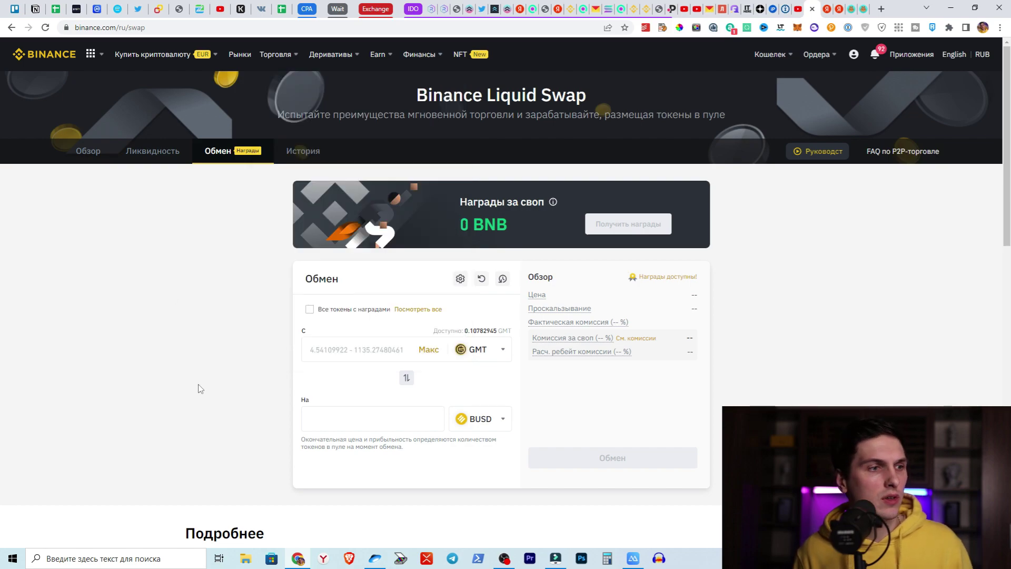
{"action": "left_click", "coordinate": [310, 356]}
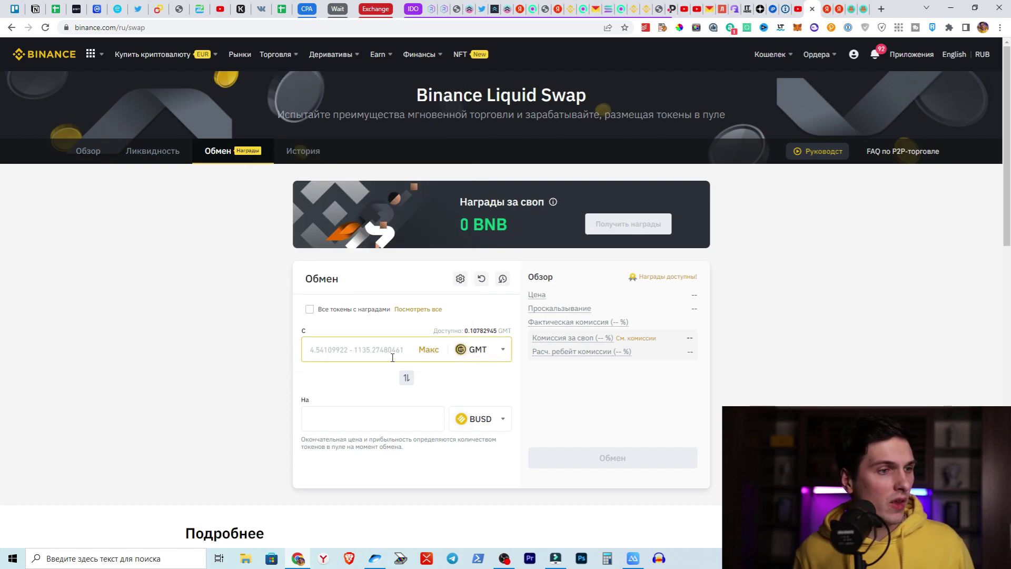
Set the swap pair to exchange from USDT to ETH.
{"action": "left_click", "coordinate": [480, 350]}
{"action": "type", "text": "u"}
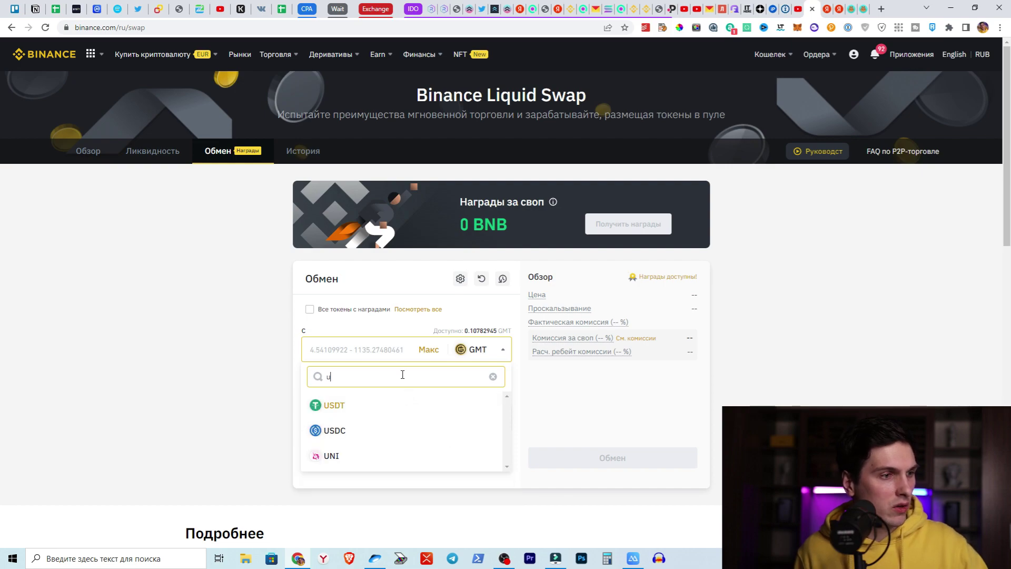
{"action": "left_click", "coordinate": [384, 406]}
{"action": "left_click", "coordinate": [479, 418]}
{"action": "type", "text": "et"}
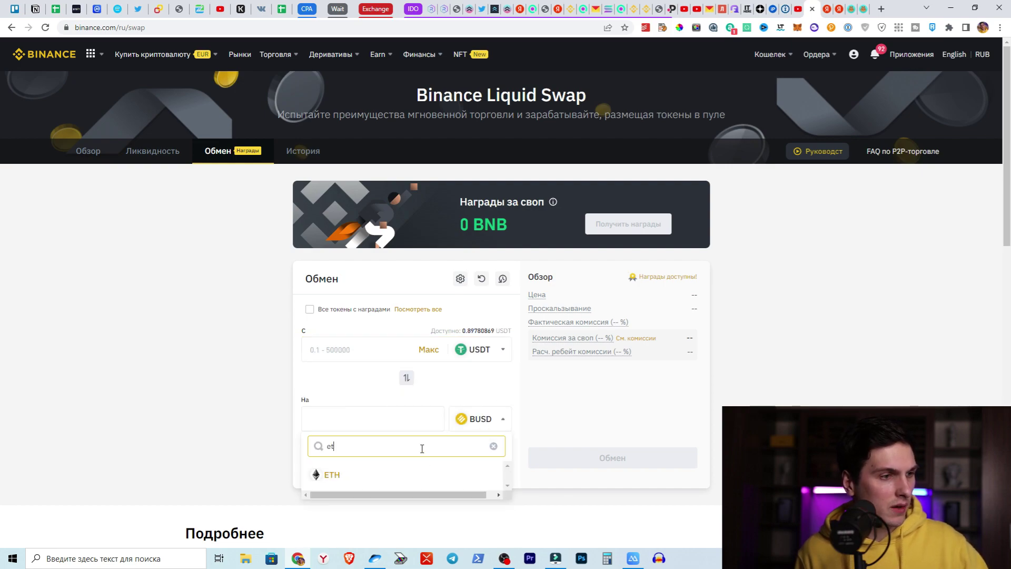
{"action": "left_click", "coordinate": [388, 475]}
Enter 1000 USDT as the amount to swap.
{"action": "left_click", "coordinate": [371, 356]}
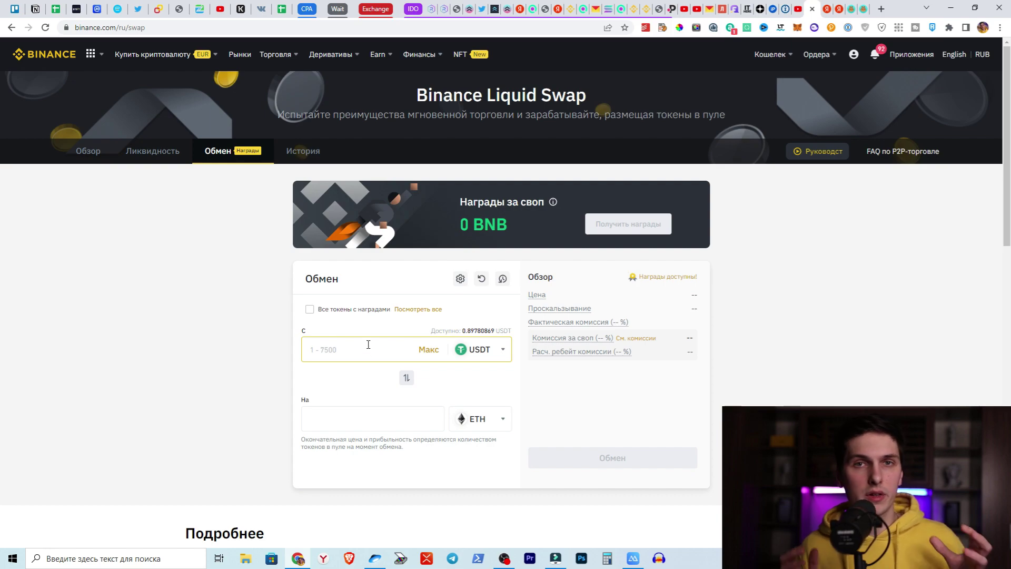
{"action": "type", "text": "1000"}
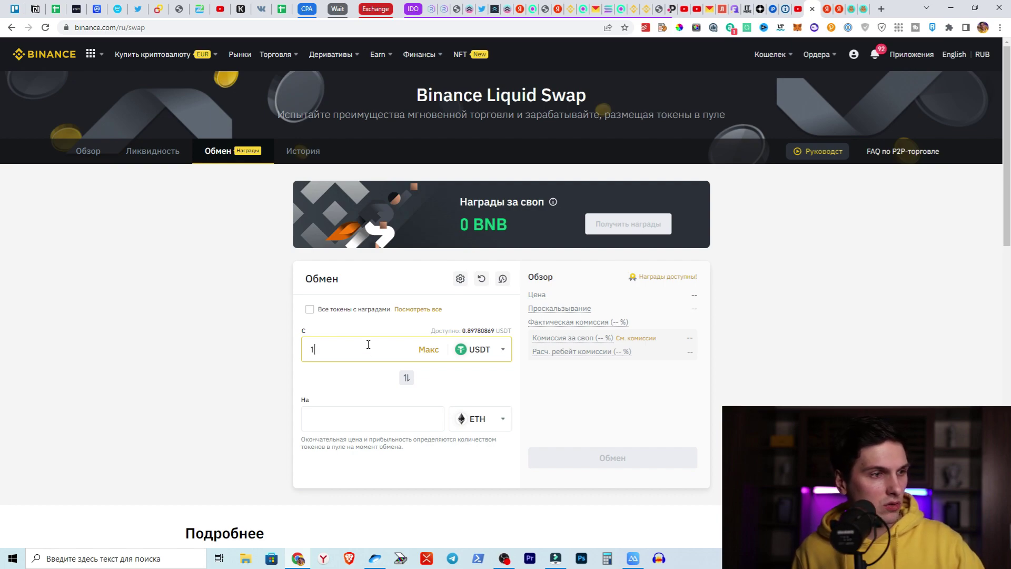
{"action": "left_click", "coordinate": [270, 391]}
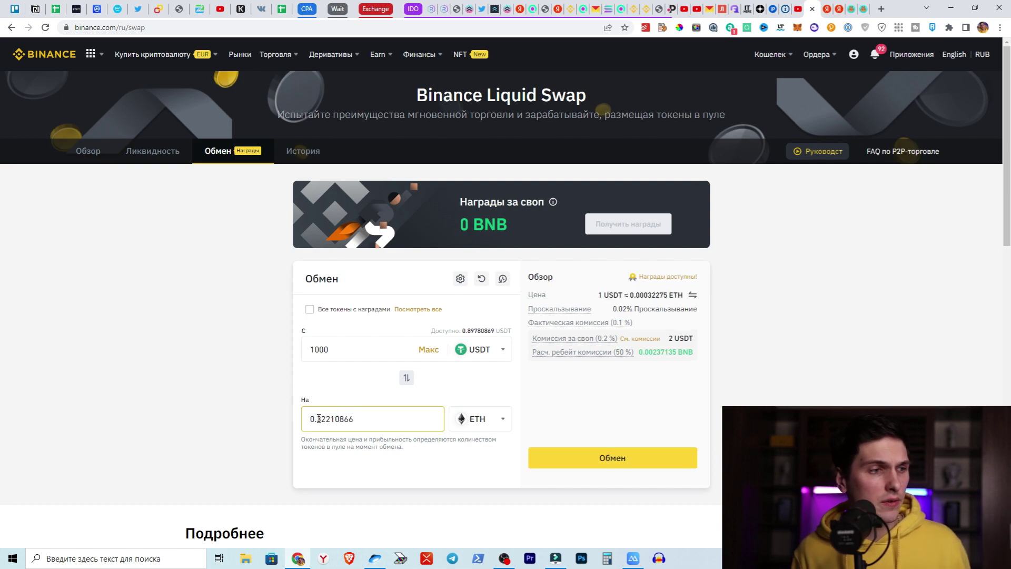
Examine the ETH amount calculated for the swap and the explanation of the swap fee.
{"action": "left_click_drag", "start_coordinate": [318, 419], "coordinate": [363, 419]}
{"action": "left_click", "coordinate": [363, 392]}
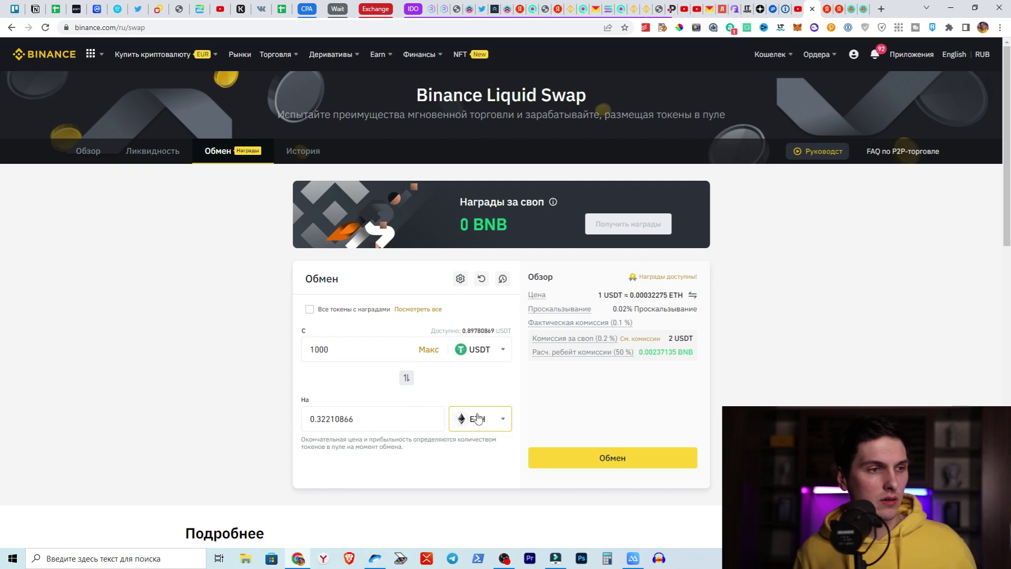
{"action": "left_click", "coordinate": [338, 419]}
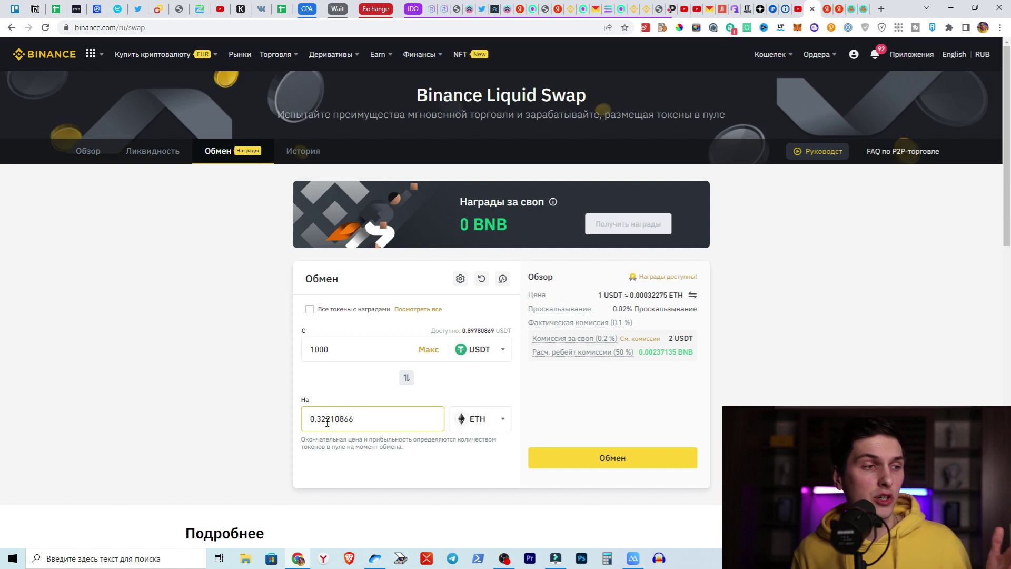
{"action": "left_click_drag", "start_coordinate": [327, 421], "coordinate": [304, 418]}
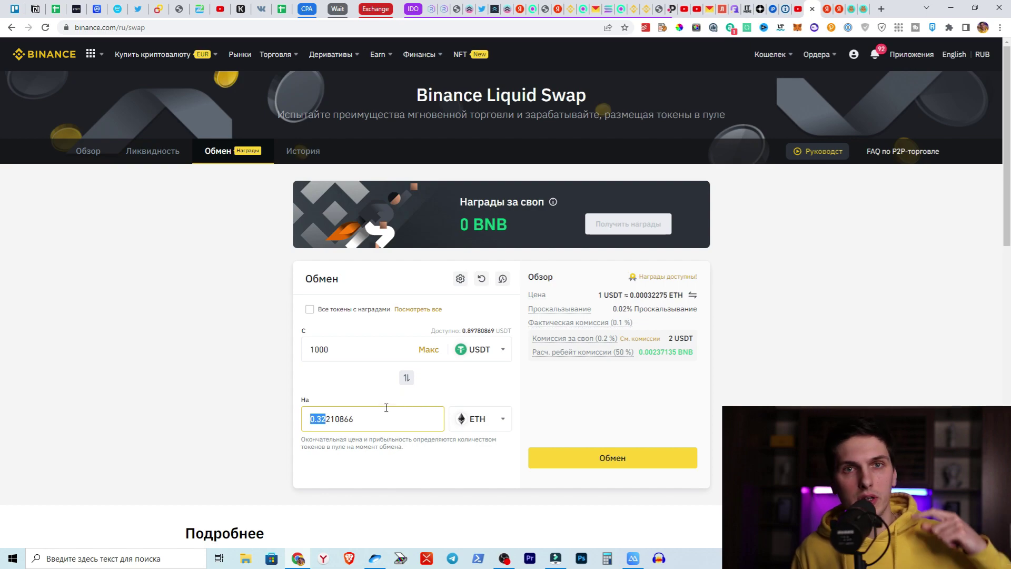
{"action": "mouse_move", "coordinate": [533, 341]}
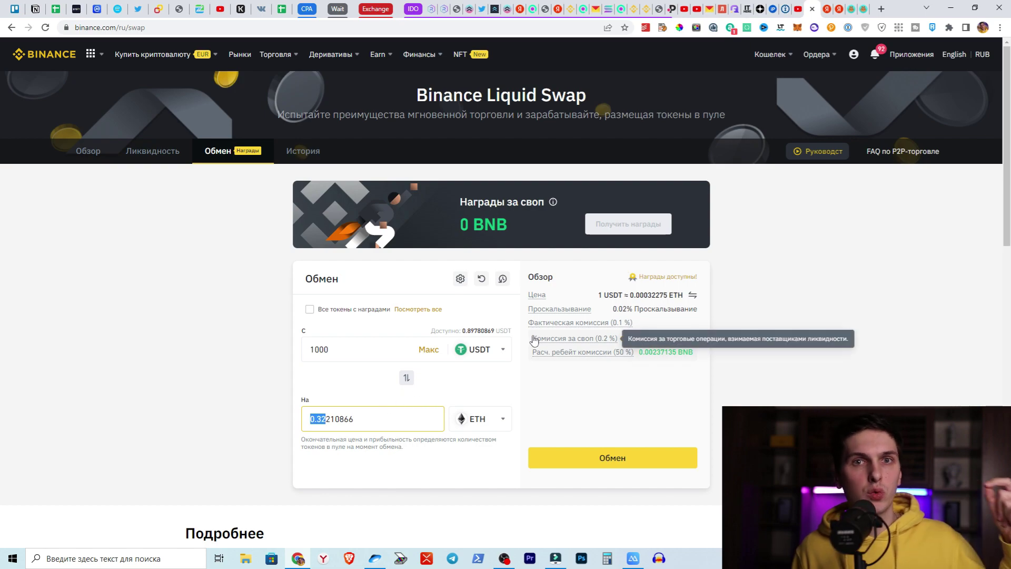
{"action": "left_click", "coordinate": [439, 399]}
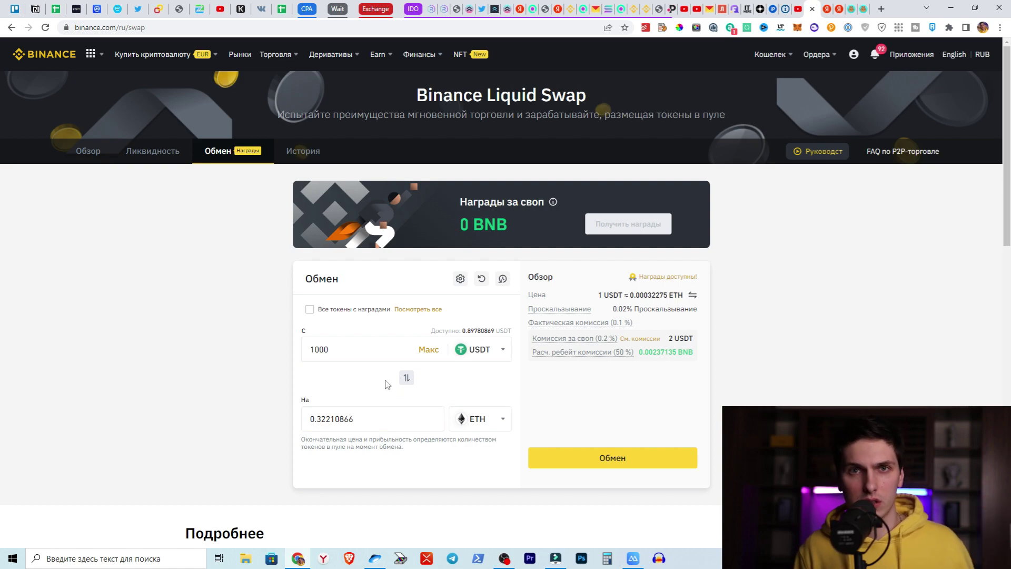
Reverse the swap direction and restore it to USDT to ETH, and reduce the swap amount to 100 USDT.
{"action": "left_click", "coordinate": [407, 378]}
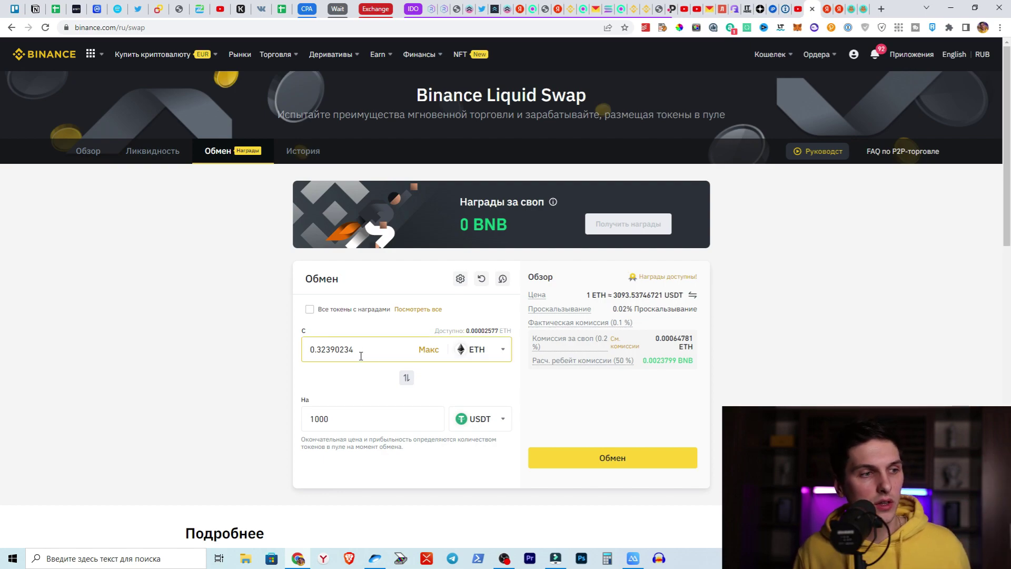
{"action": "left_click", "coordinate": [403, 378]}
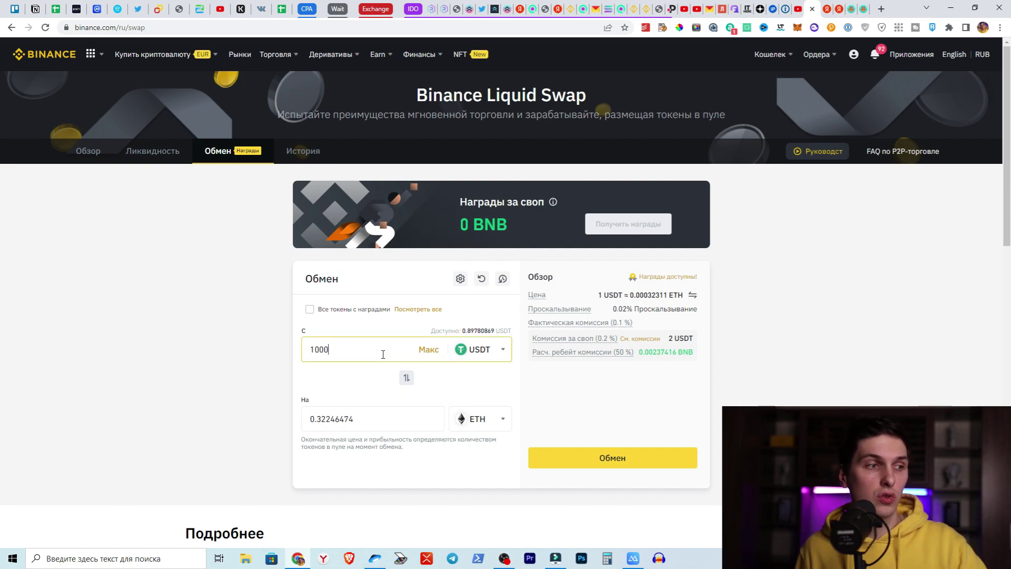
{"action": "key", "text": "BackSpace"}
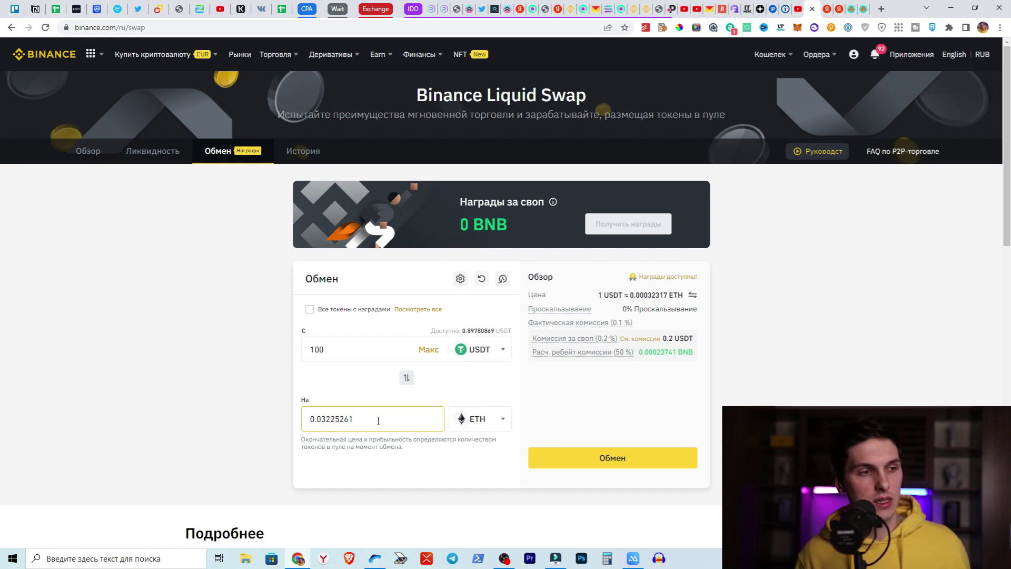
Return to the pool overview and examine the MBOX/USDT pool's two tokens and its reward coin.
{"action": "left_click", "coordinate": [87, 152]}
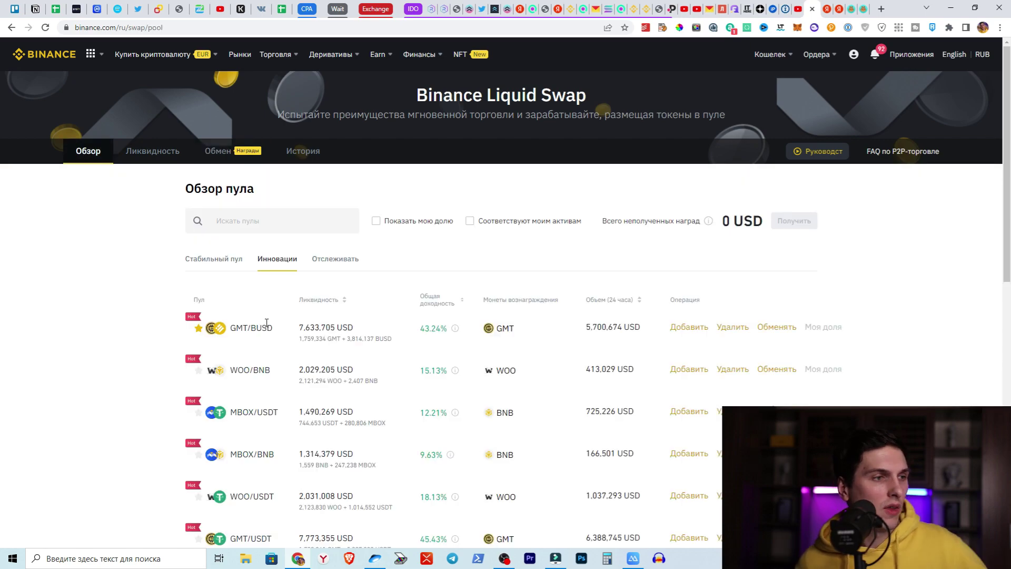
{"action": "left_click_drag", "start_coordinate": [232, 328], "coordinate": [291, 314]}
{"action": "scroll", "coordinate": [240, 403], "scroll_direction": "down", "scroll_amount": 2}
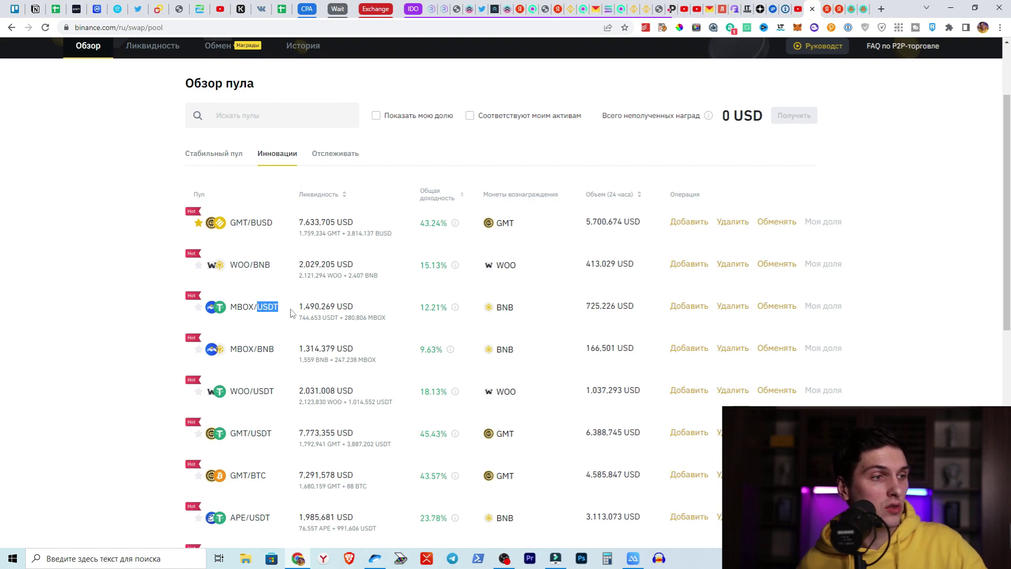
{"action": "double_click", "coordinate": [247, 306]}
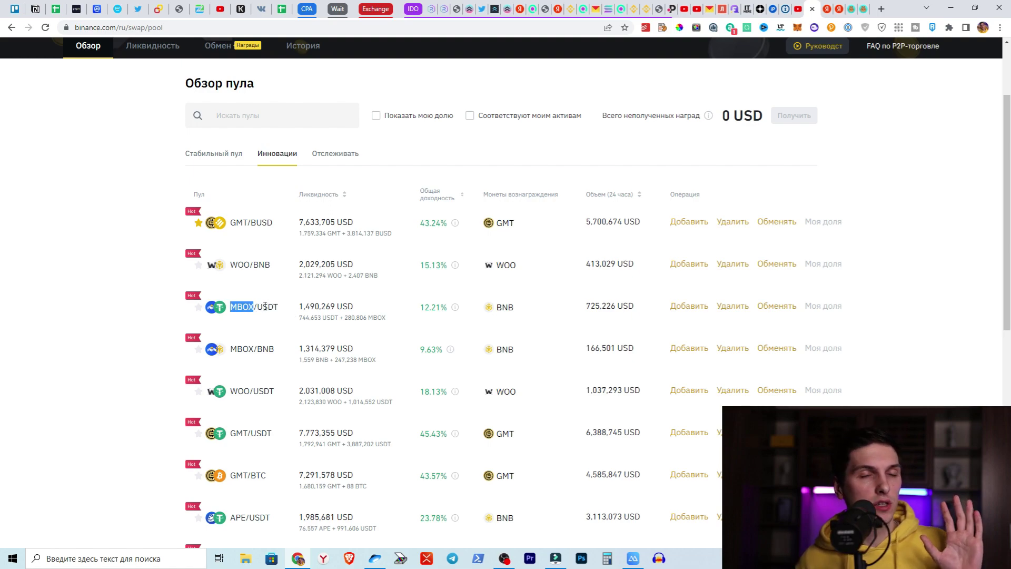
{"action": "double_click", "coordinate": [266, 306]}
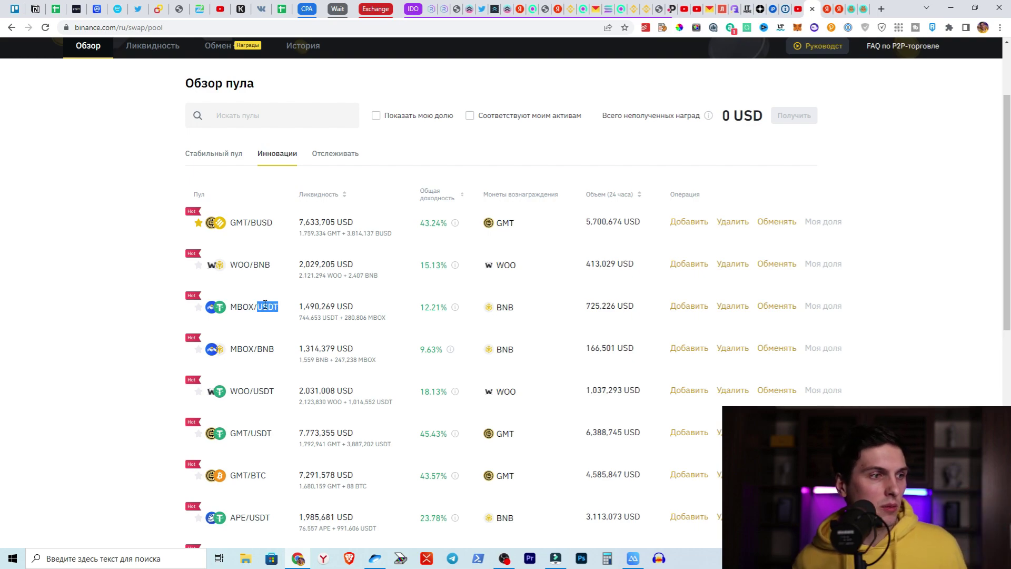
{"action": "double_click", "coordinate": [244, 306]}
{"action": "left_click", "coordinate": [266, 305]}
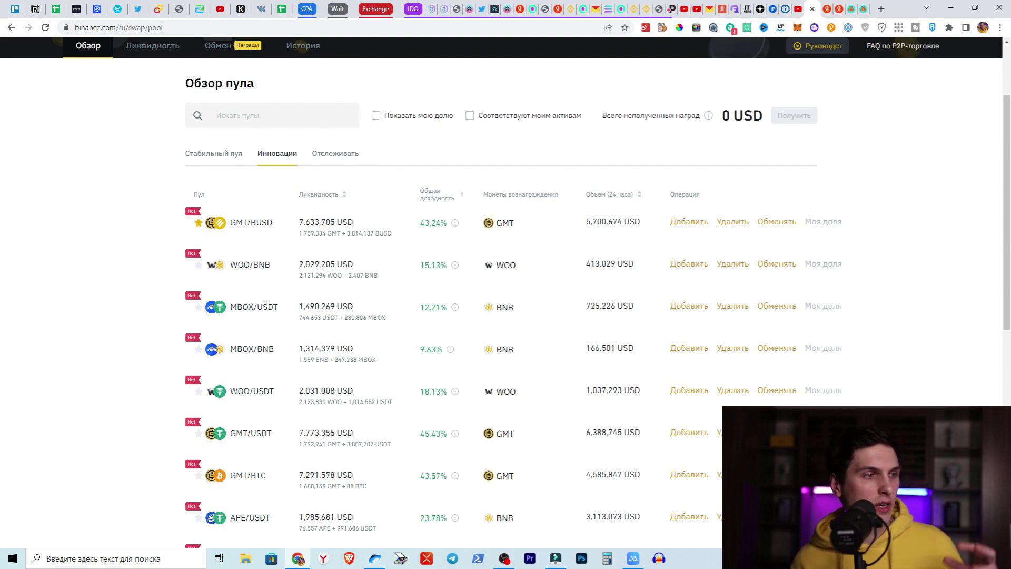
{"action": "double_click", "coordinate": [266, 305]}
{"action": "left_click", "coordinate": [244, 308]}
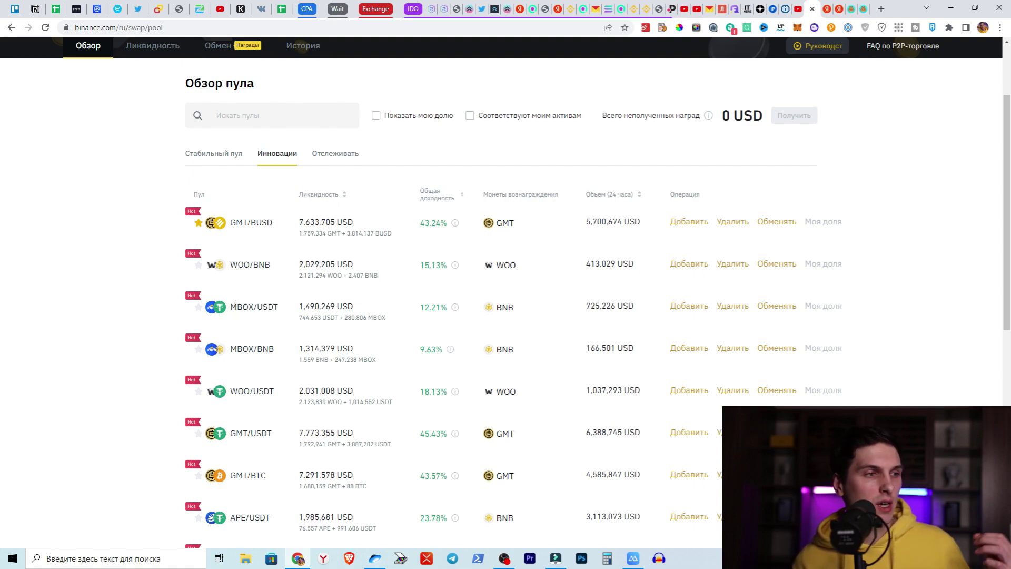
{"action": "triple_click", "coordinate": [243, 306]}
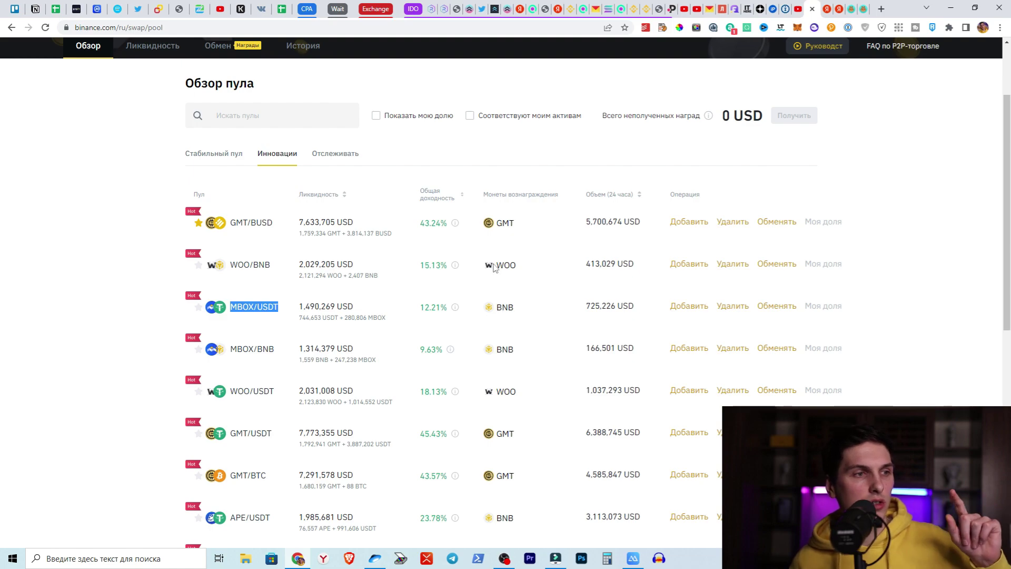
{"action": "double_click", "coordinate": [499, 309]}
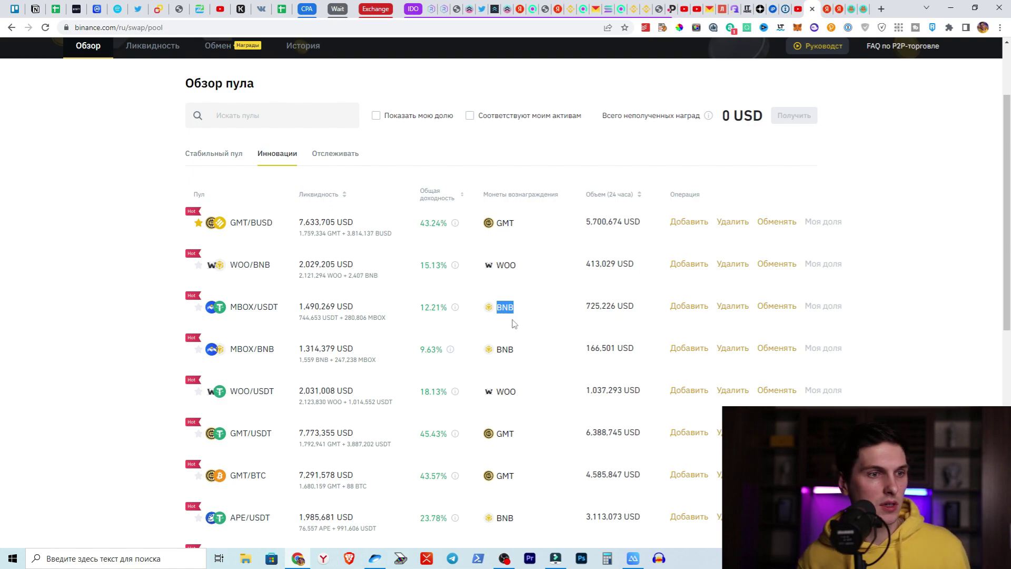
Open the add-liquidity form for the MBOX/USDT pool and fill in the maximum available USDT amount.
{"action": "left_click", "coordinate": [683, 311]}
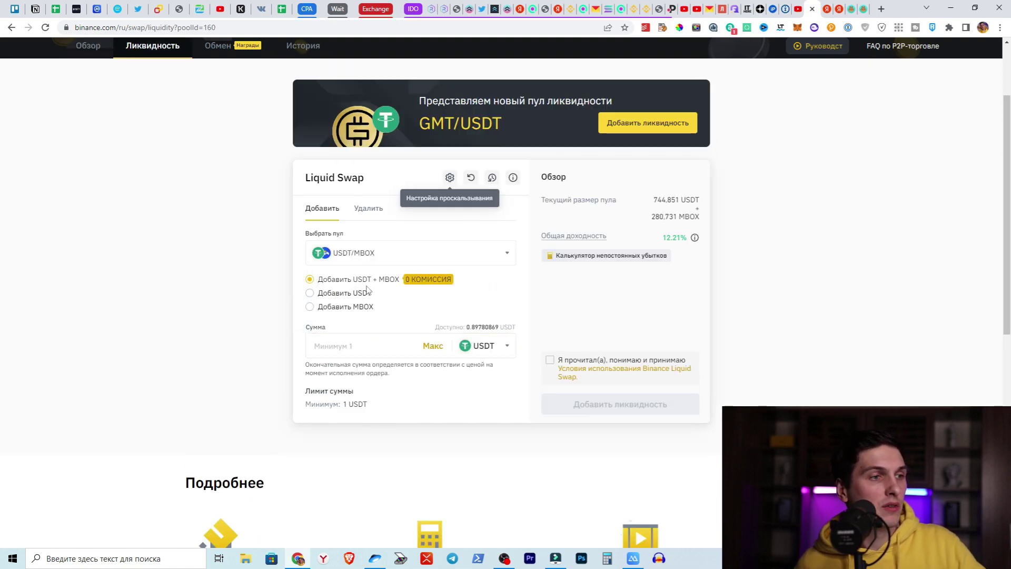
{"action": "left_click", "coordinate": [433, 347]}
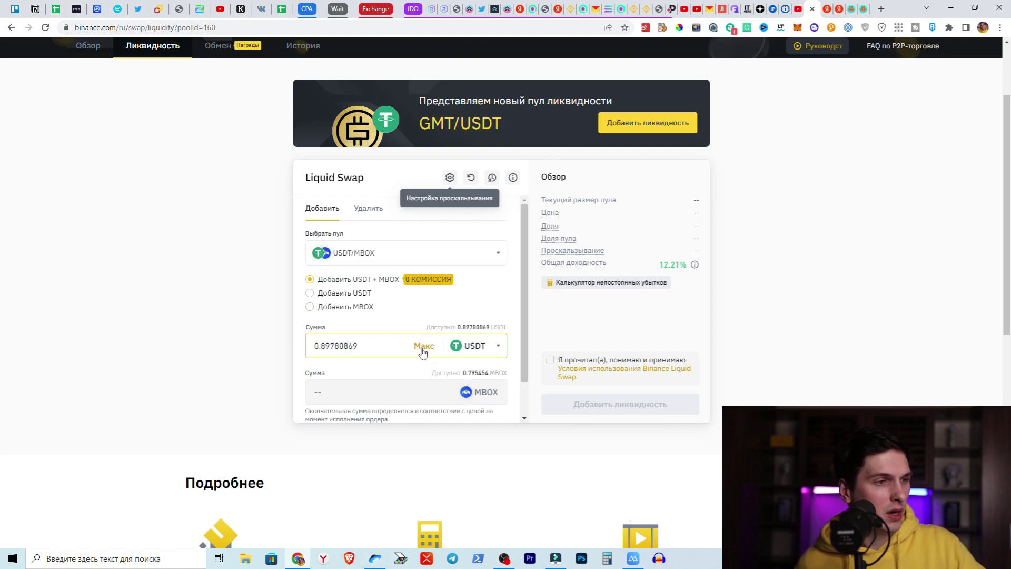
Choose to add only USDT to the pool, set the amount to 100 USDT, and accept the Liquid Swap terms of use.
{"action": "scroll", "coordinate": [393, 371], "scroll_direction": "down", "scroll_amount": 1}
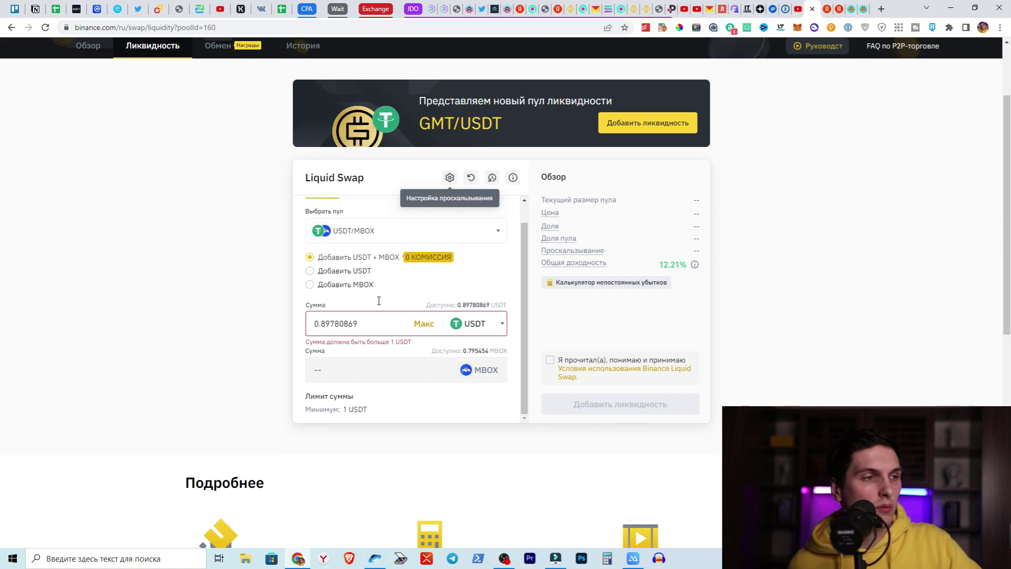
{"action": "left_click", "coordinate": [340, 271]}
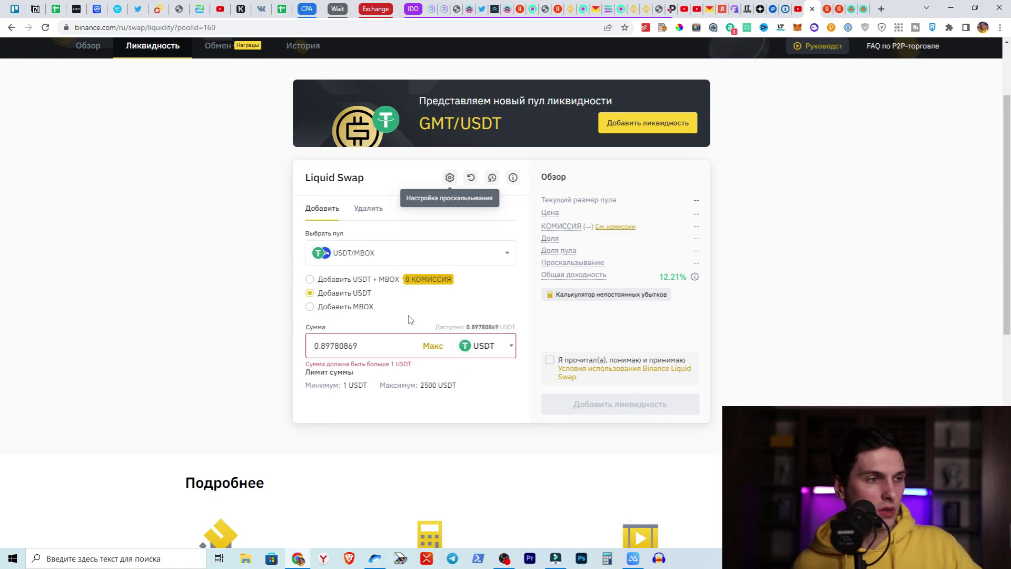
{"action": "double_click", "coordinate": [389, 345]}
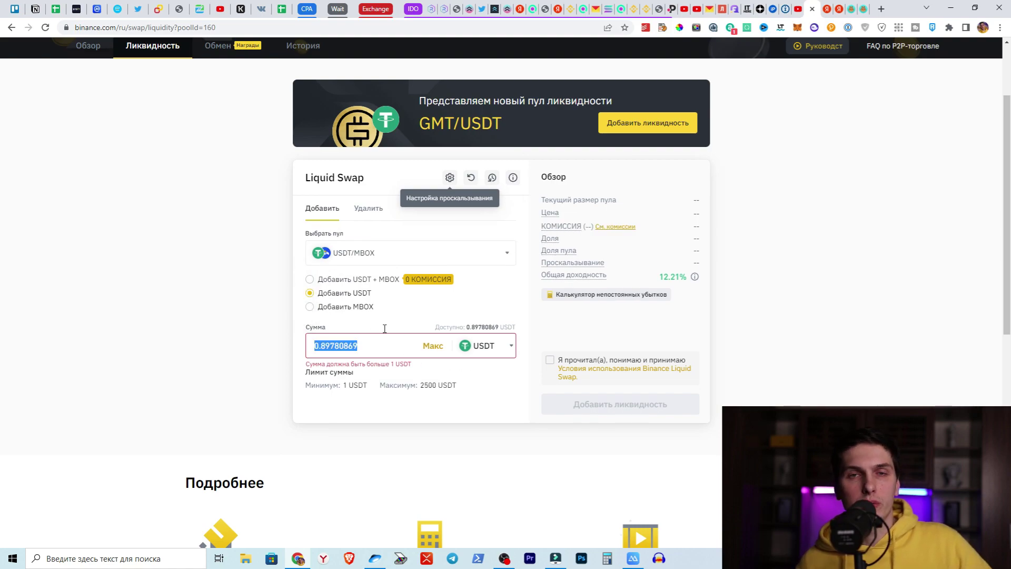
{"action": "type", "text": "100"}
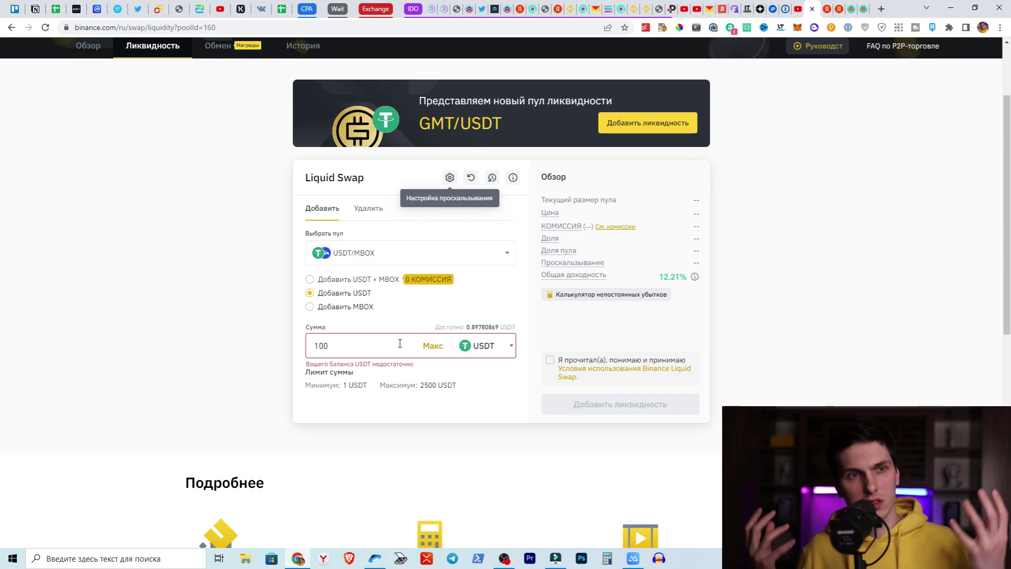
{"action": "left_click", "coordinate": [550, 360]}
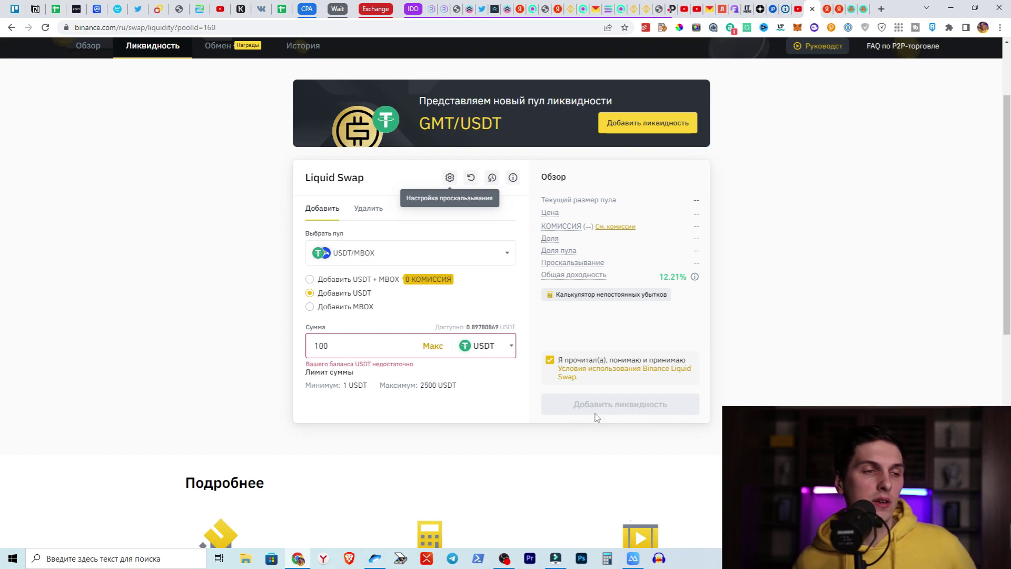
Return to the pool overview, filter it to pools containing the own share, and clear the filter again.
{"action": "key", "text": "alt+Left"}
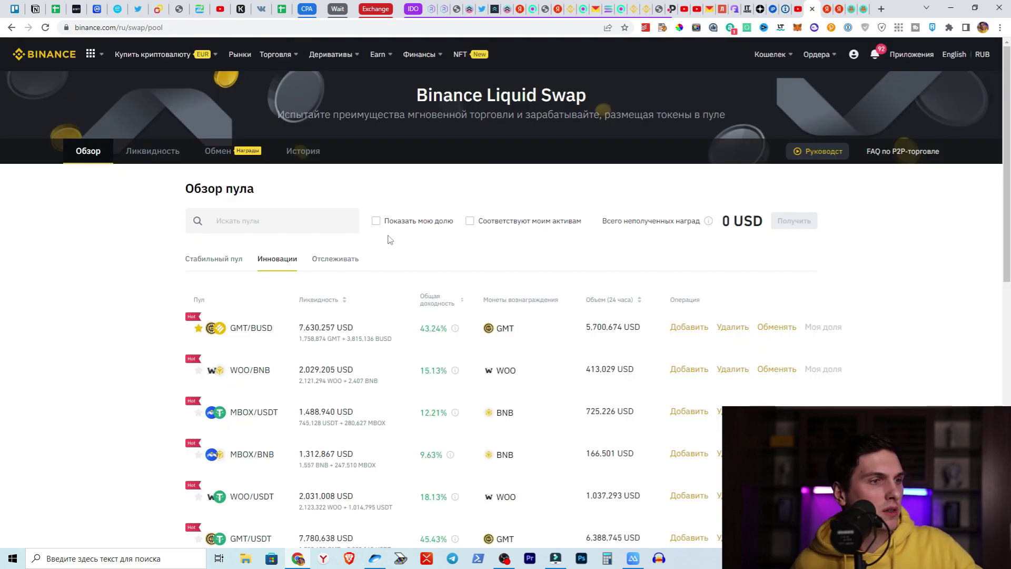
{"action": "left_click", "coordinate": [376, 221]}
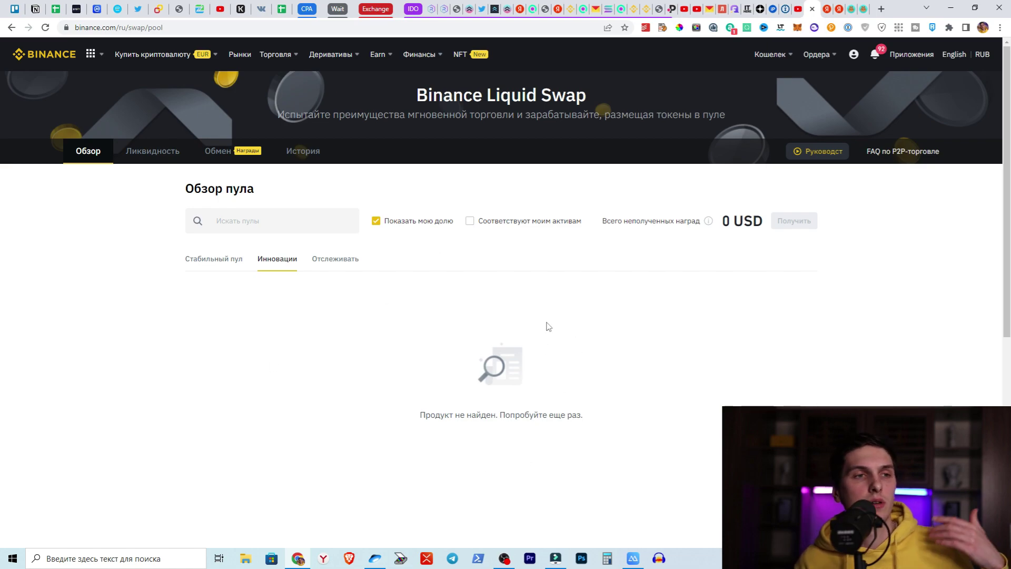
{"action": "left_click", "coordinate": [376, 221]}
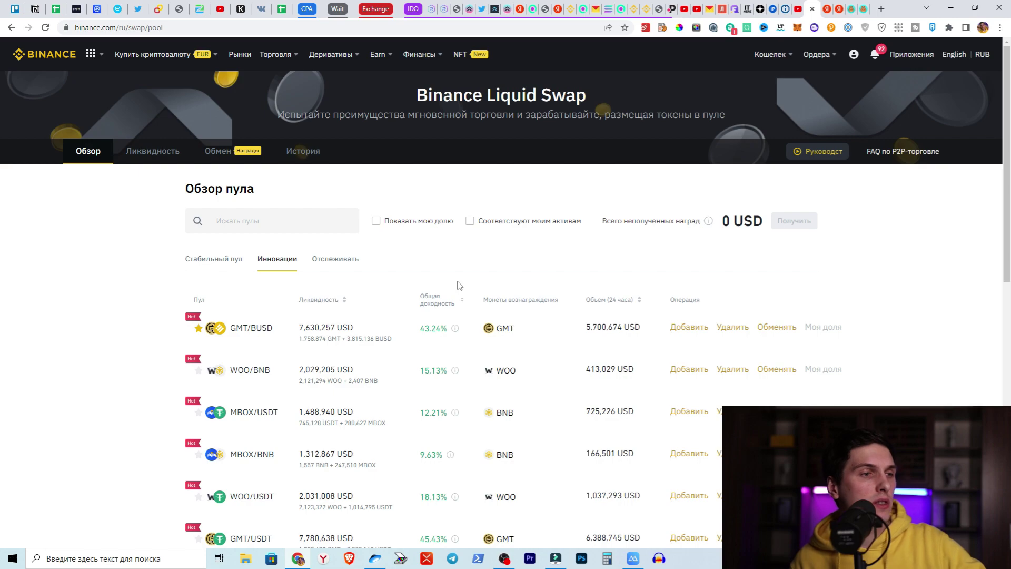
{"action": "mouse_move", "coordinate": [456, 329]}
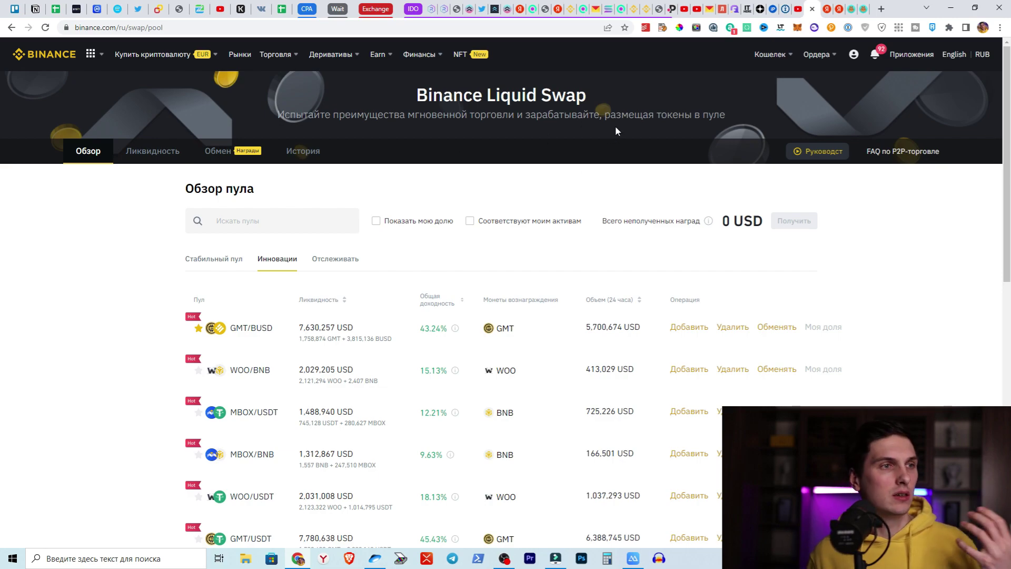
Switch to PancakeSwap, check the MetaMask wallet's assets on Binance Smart Chain, and connect the wallet to the site.
{"action": "left_click", "coordinate": [851, 7]}
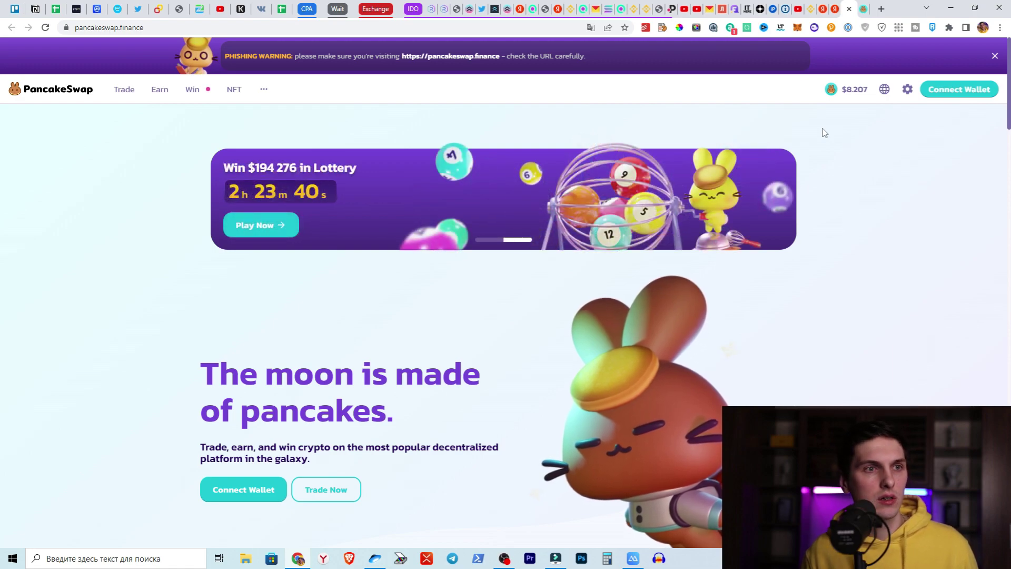
{"action": "left_click", "coordinate": [797, 28]}
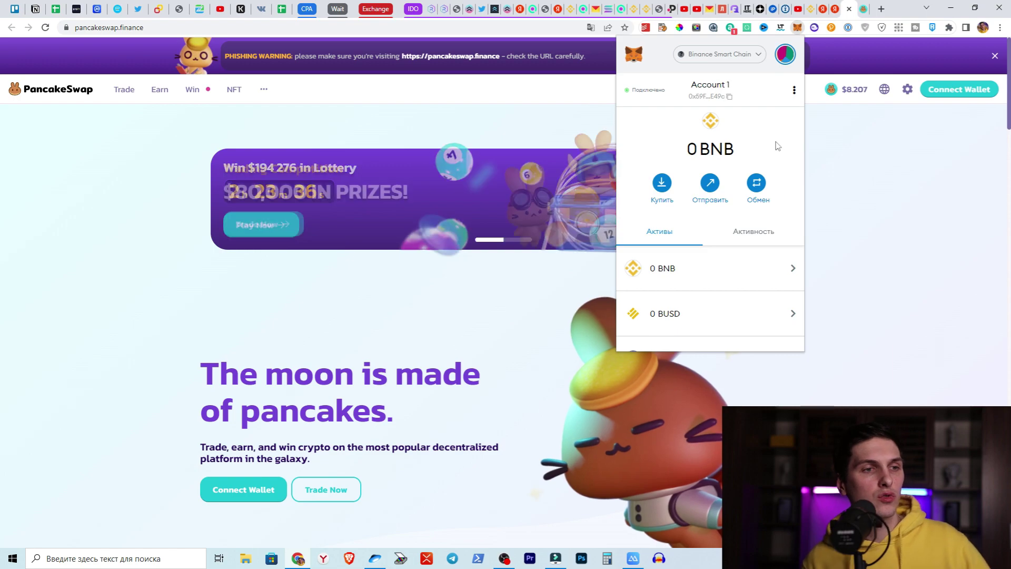
{"action": "left_click", "coordinate": [886, 206]}
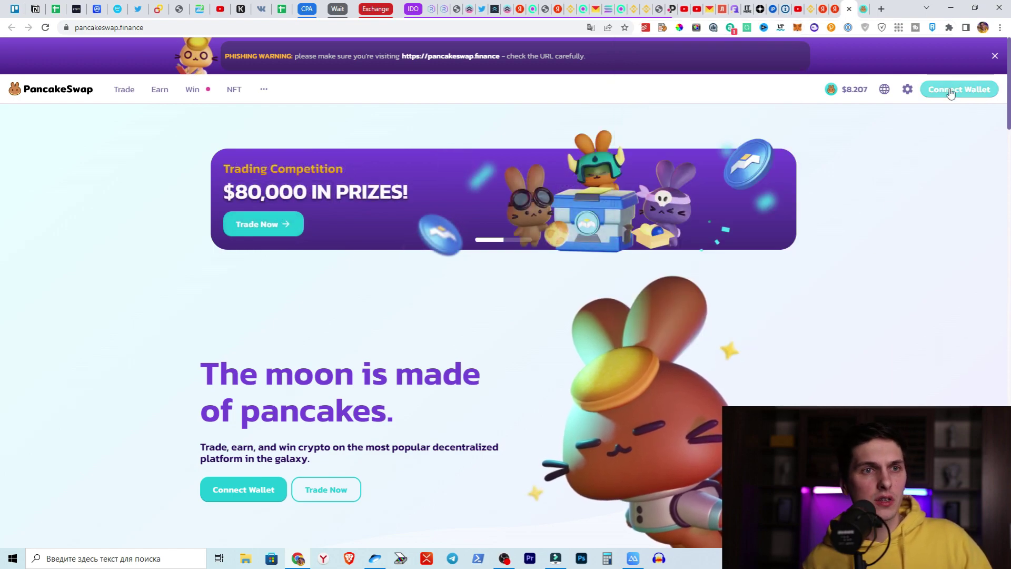
{"action": "left_click", "coordinate": [958, 90]}
{"action": "left_click", "coordinate": [463, 242]}
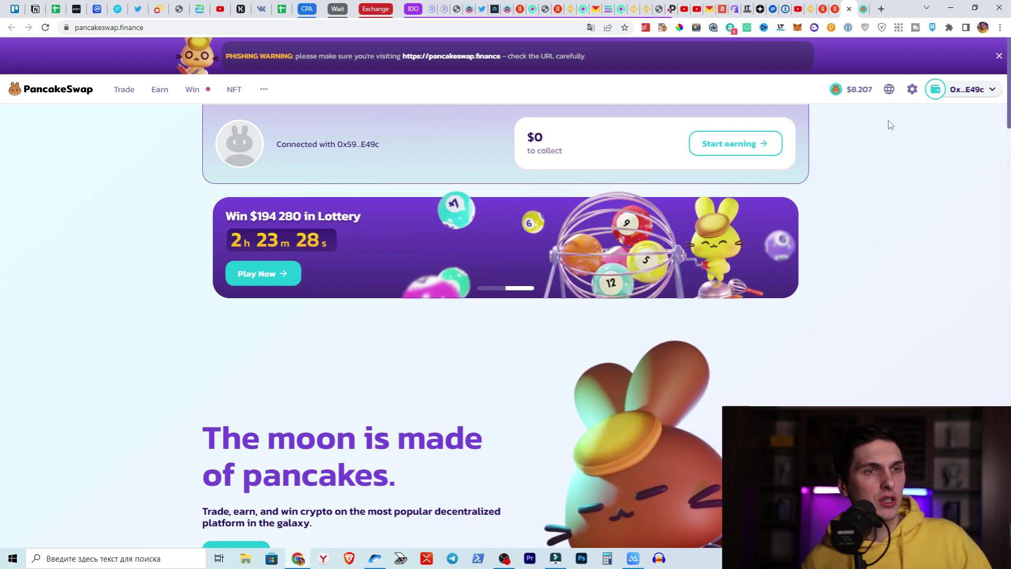
Open PancakeSwap's farms, examine the APR and liquidity of the listed pairs, and reload the page.
{"action": "mouse_move", "coordinate": [160, 95]}
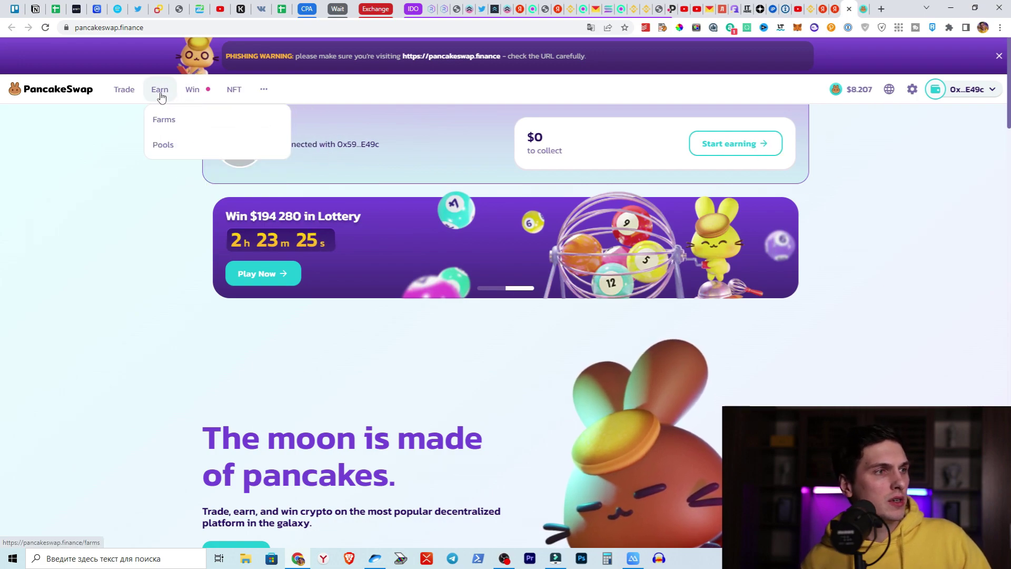
{"action": "left_click", "coordinate": [164, 121]}
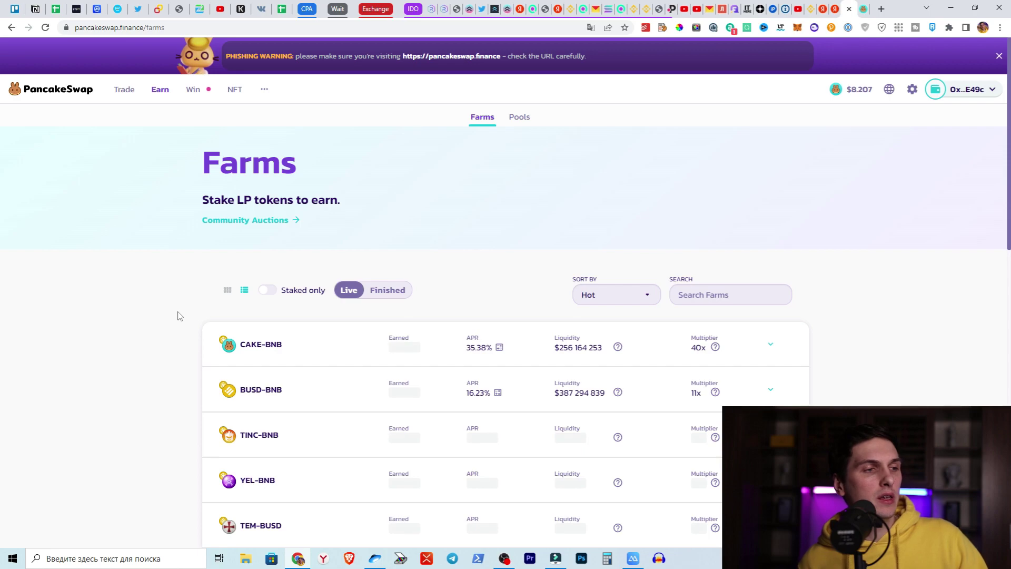
{"action": "scroll", "coordinate": [331, 352], "scroll_direction": "down", "scroll_amount": 2}
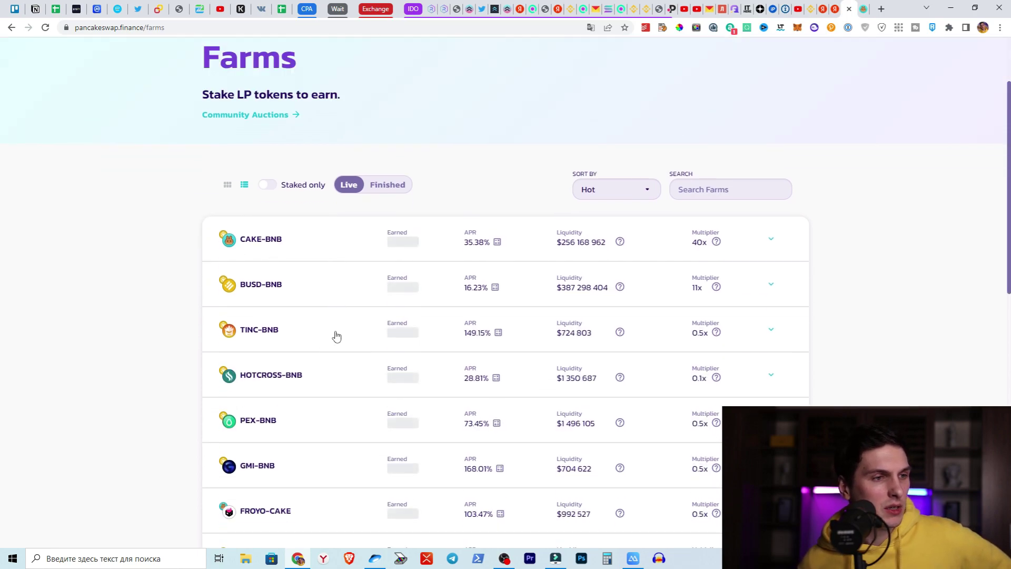
{"action": "left_click", "coordinate": [316, 244]}
{"action": "key", "text": "F5"}
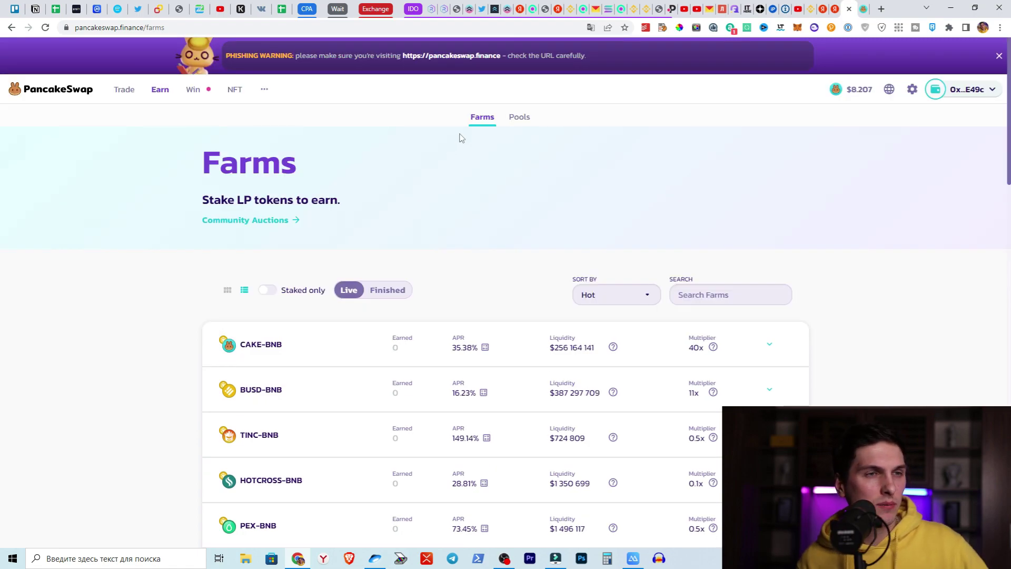
Switch to Raydium and check the token balance held in the Phantom wallet.
{"action": "left_click", "coordinate": [445, 9]}
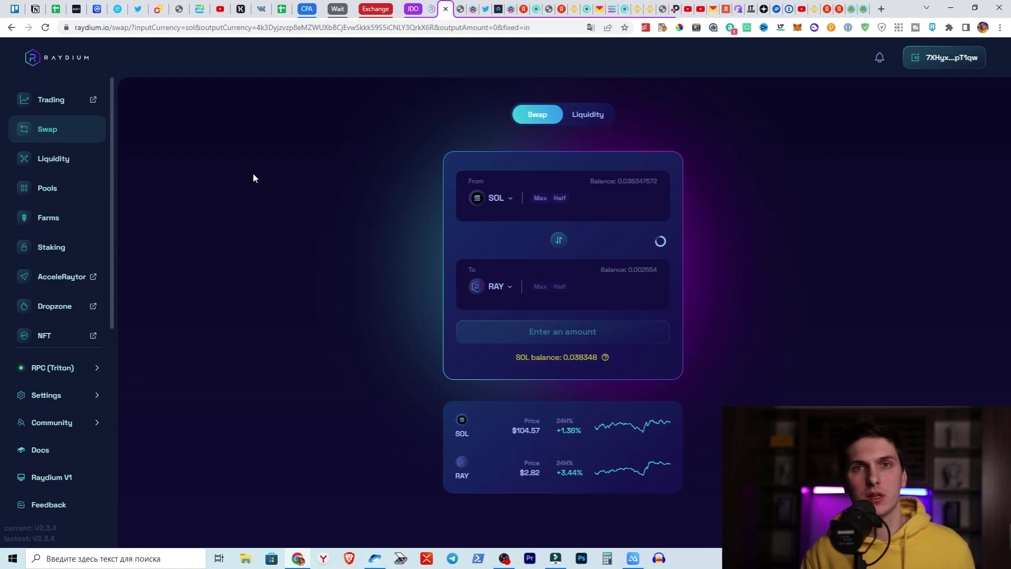
{"action": "left_click", "coordinate": [814, 28]}
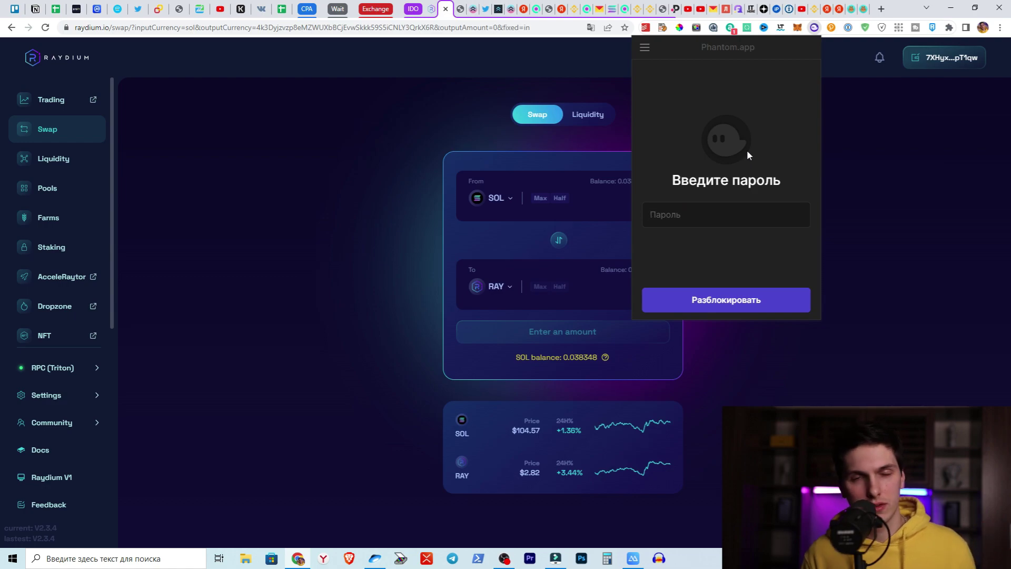
{"action": "left_click", "coordinate": [853, 186]}
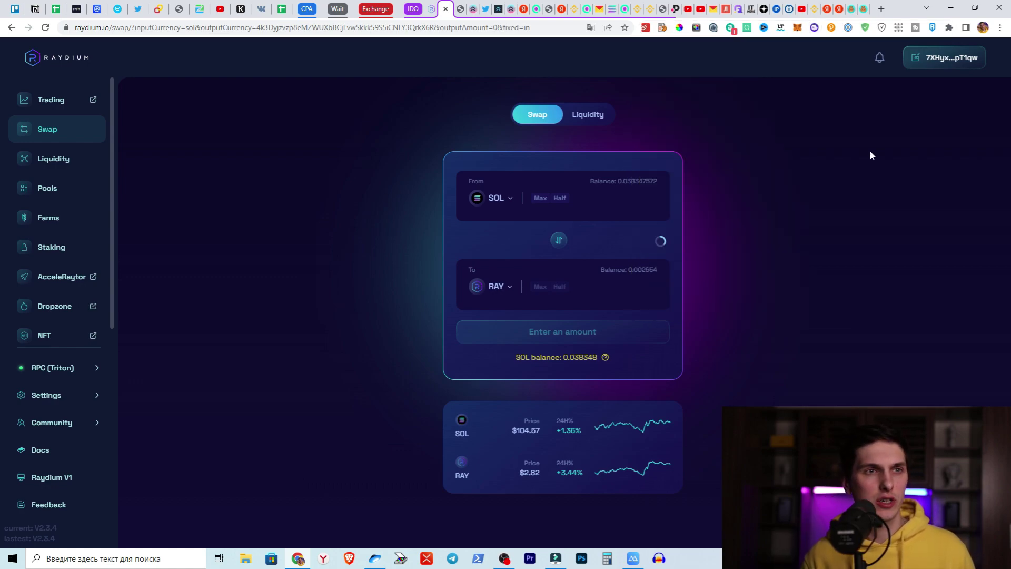
{"action": "left_click", "coordinate": [814, 27]}
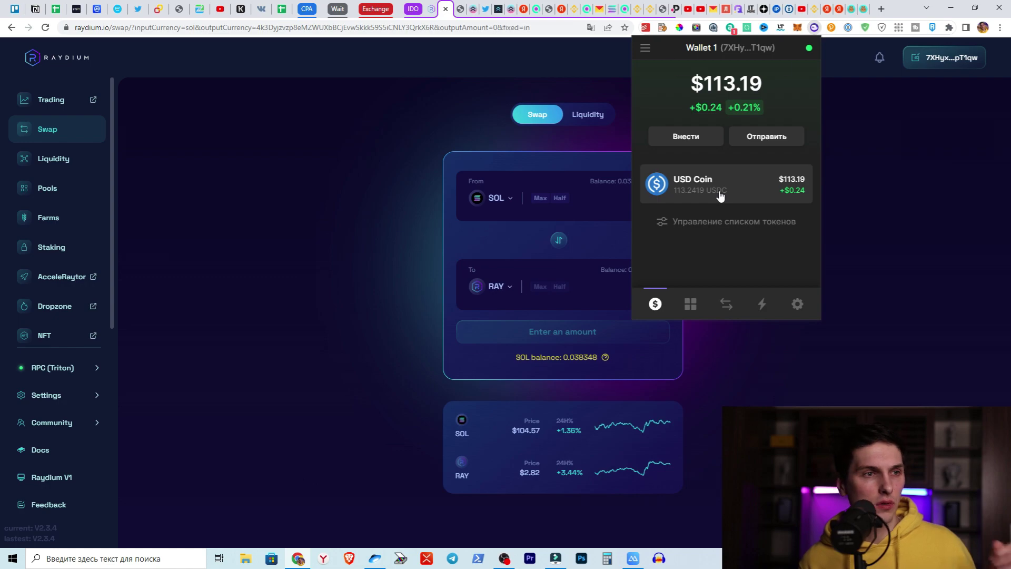
{"action": "left_click", "coordinate": [908, 231]}
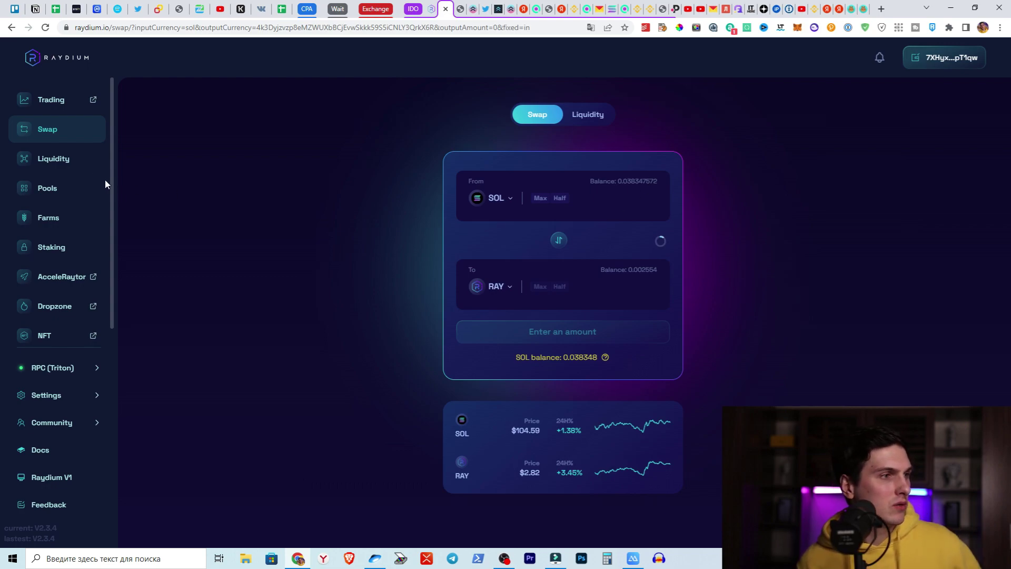
View Raydium's add-liquidity form and its pool list, and examine the own liquidity position in the SOL-USDC pool.
{"action": "left_click", "coordinate": [94, 164]}
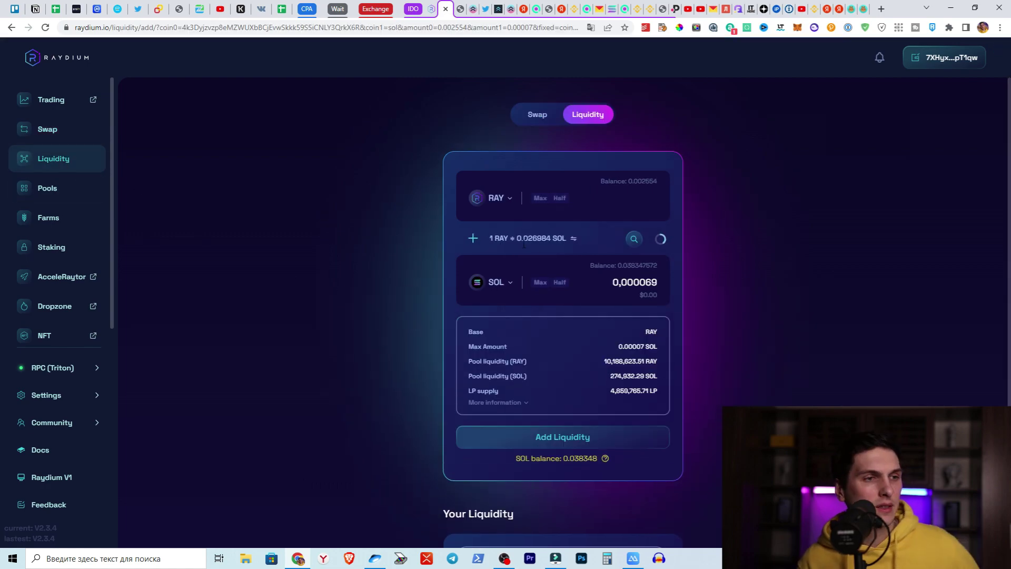
{"action": "left_click", "coordinate": [48, 194]}
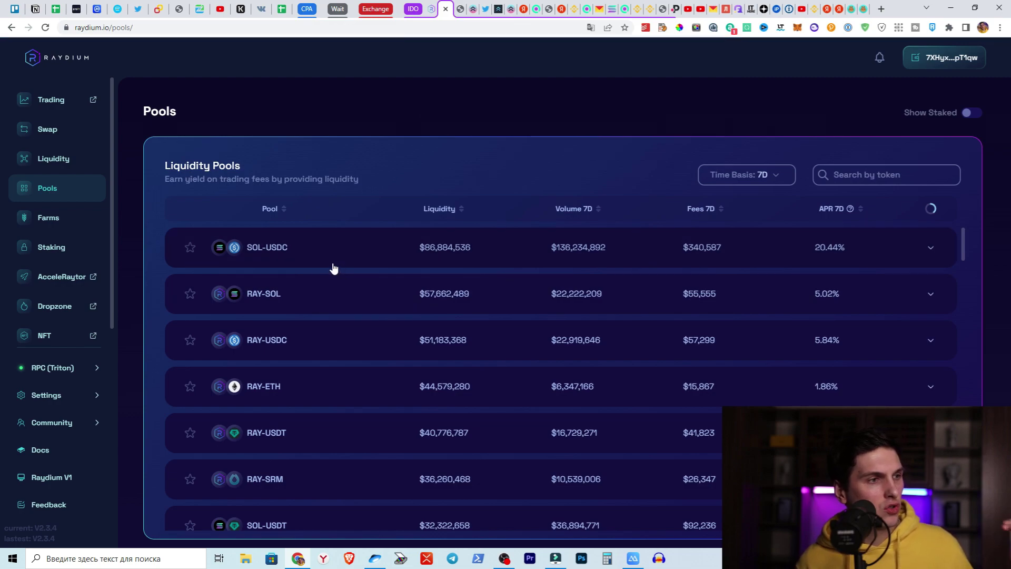
{"action": "scroll", "coordinate": [327, 263], "scroll_direction": "down", "scroll_amount": 2}
{"action": "scroll", "coordinate": [333, 258], "scroll_direction": "up", "scroll_amount": 2}
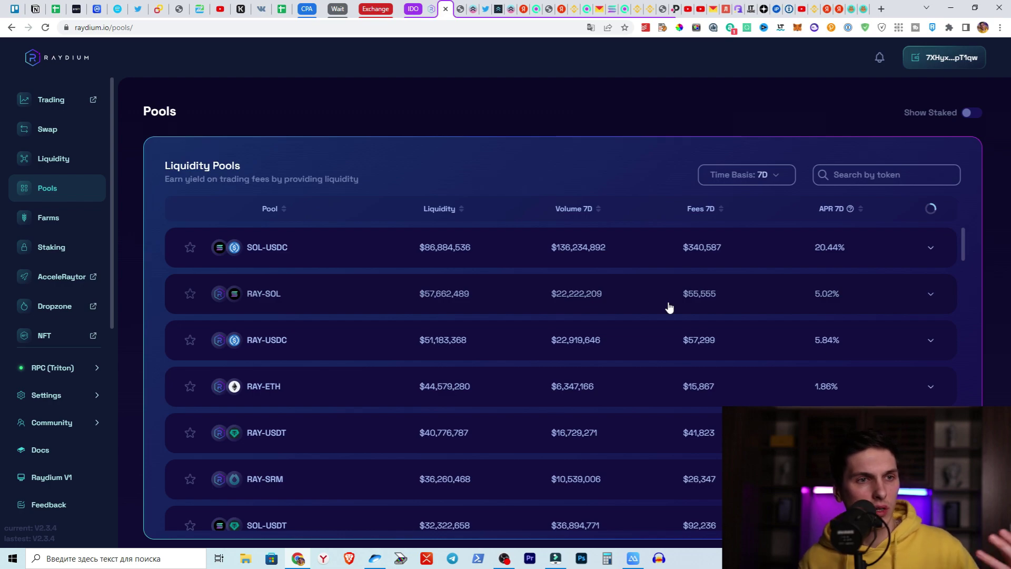
{"action": "left_click", "coordinate": [890, 263]}
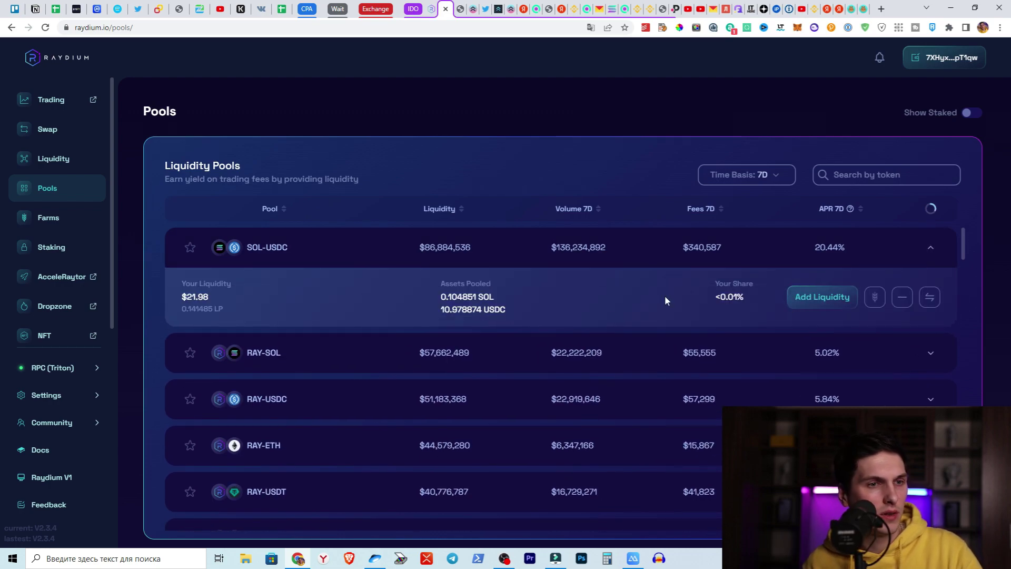
{"action": "left_click", "coordinate": [632, 247]}
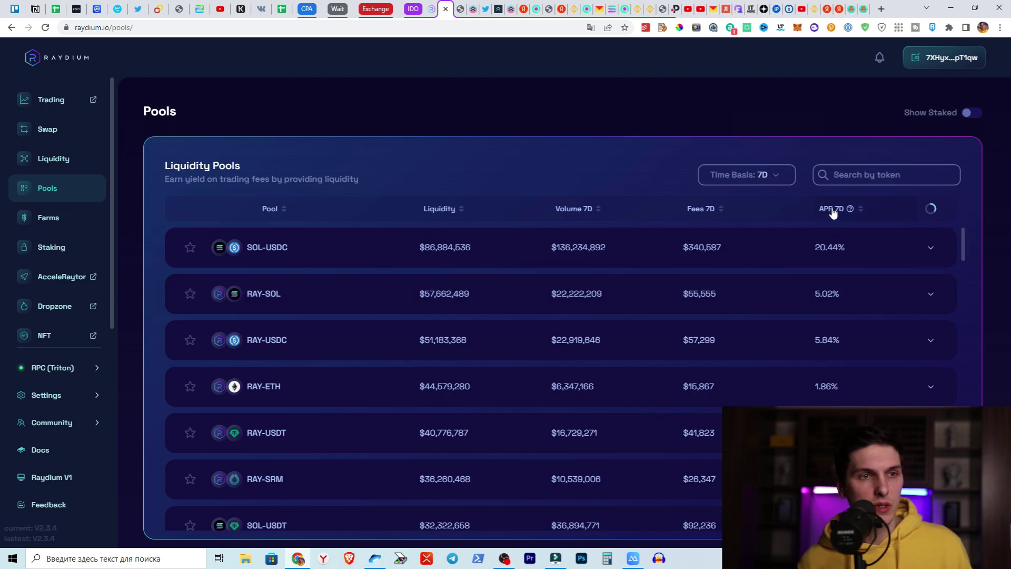
Sort the liquidity pools by highest 7-day APR, look through the list, and restore the default order.
{"action": "left_click", "coordinate": [832, 209]}
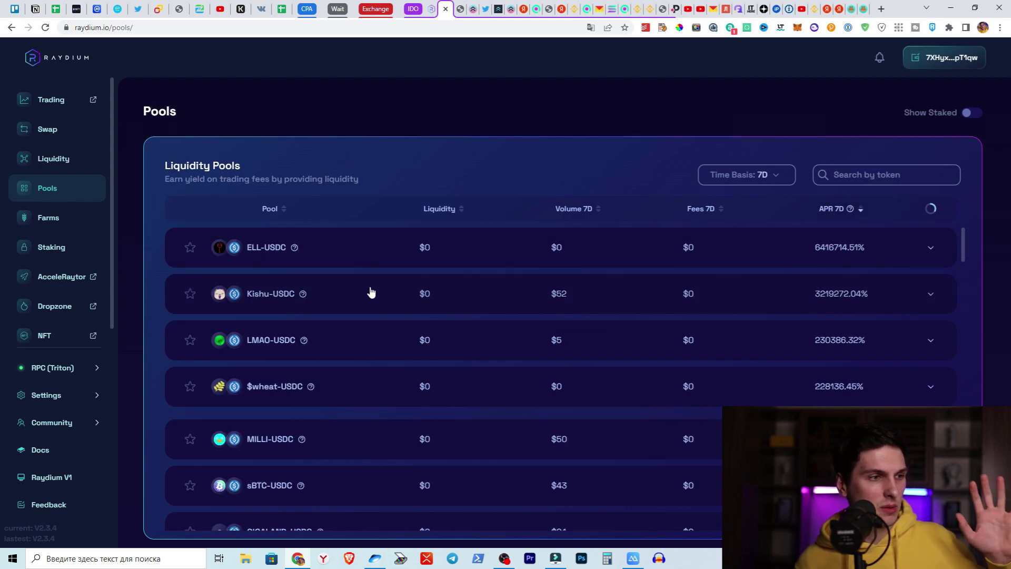
{"action": "scroll", "coordinate": [360, 342], "scroll_direction": "down", "scroll_amount": 3}
{"action": "scroll", "coordinate": [737, 358], "scroll_direction": "down", "scroll_amount": 8}
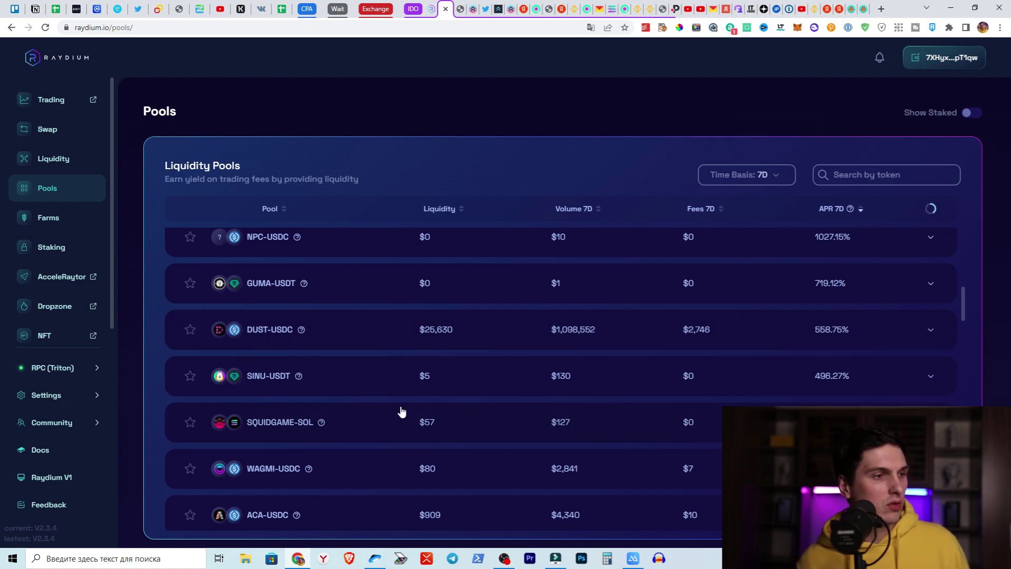
{"action": "left_click", "coordinate": [835, 208]}
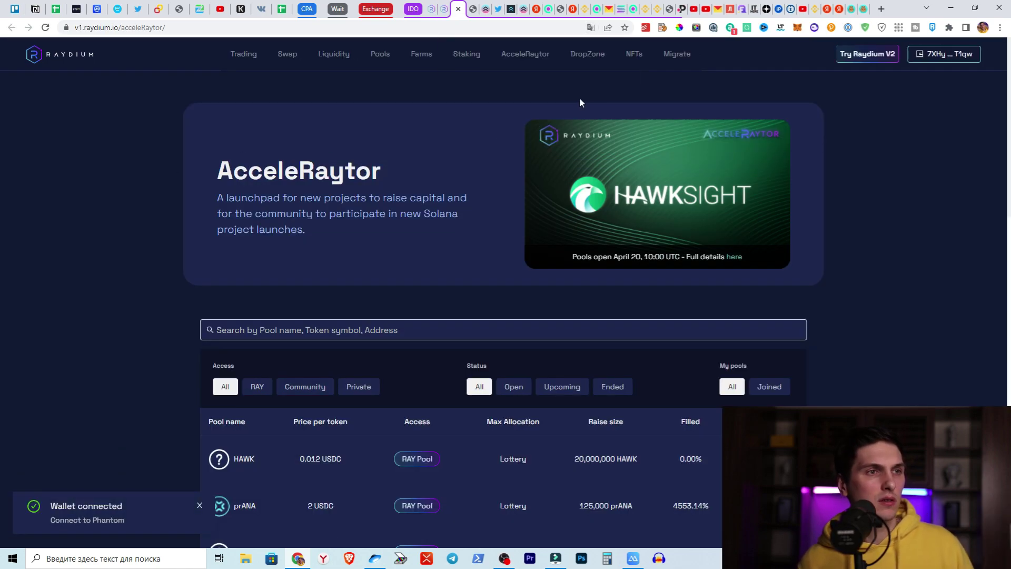
Revisit the pool list, return to the AcceleRaytor launchpad, and examine its pools' token prices, raise sizes, fill levels and statuses.
{"action": "left_click", "coordinate": [444, 8]}
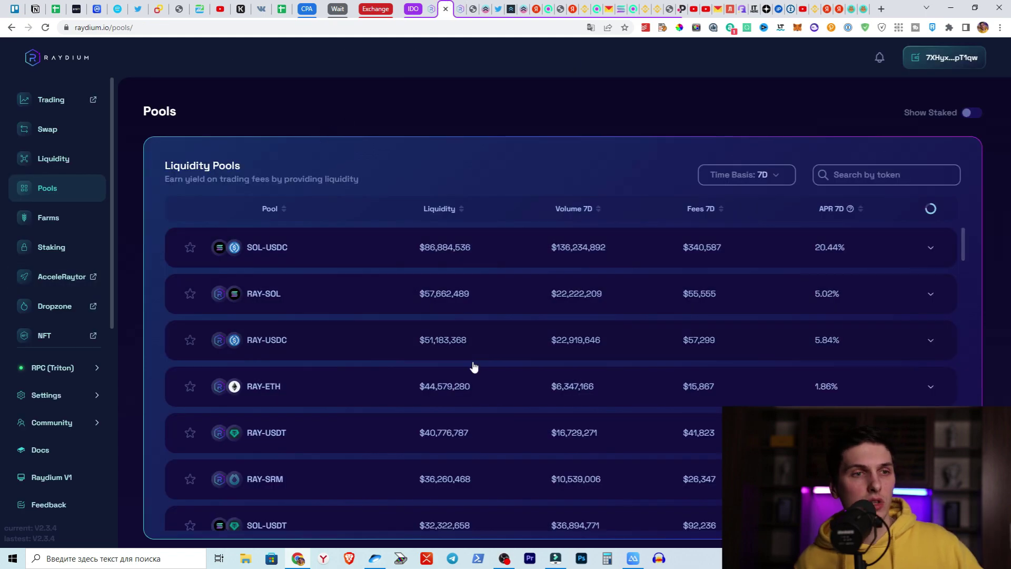
{"action": "left_click", "coordinate": [460, 8]}
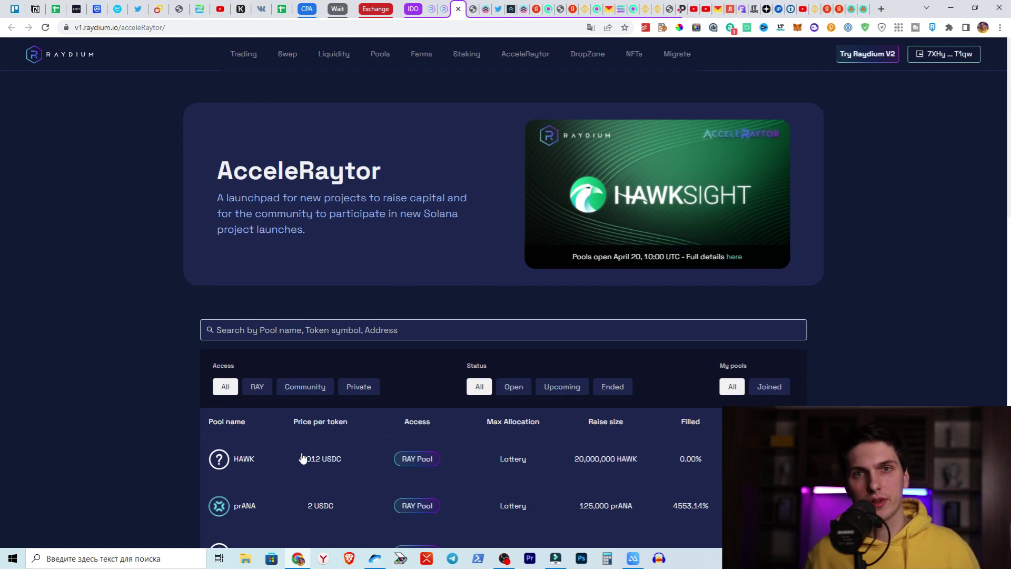
{"action": "scroll", "coordinate": [303, 458], "scroll_direction": "down", "scroll_amount": 3}
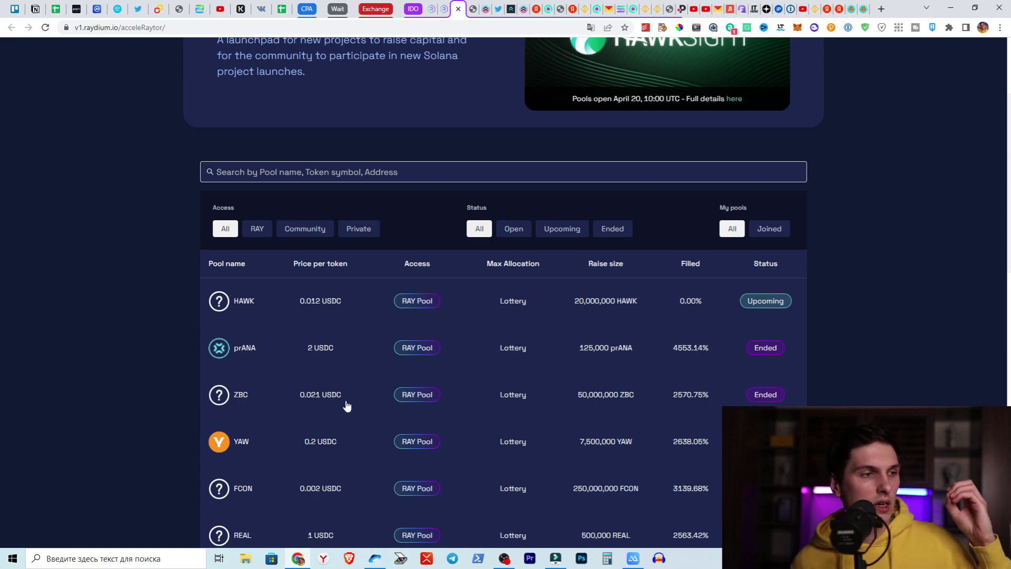
{"action": "scroll", "coordinate": [266, 422], "scroll_direction": "down", "scroll_amount": 4}
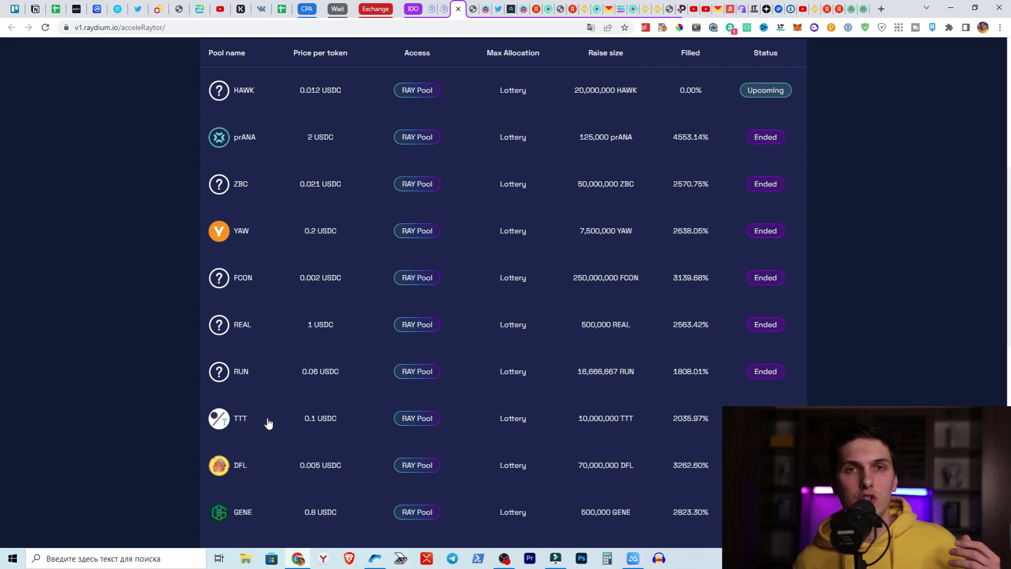
{"action": "scroll", "coordinate": [269, 422], "scroll_direction": "up", "scroll_amount": 5}
{"action": "scroll", "coordinate": [268, 423], "scroll_direction": "up", "scroll_amount": 2}
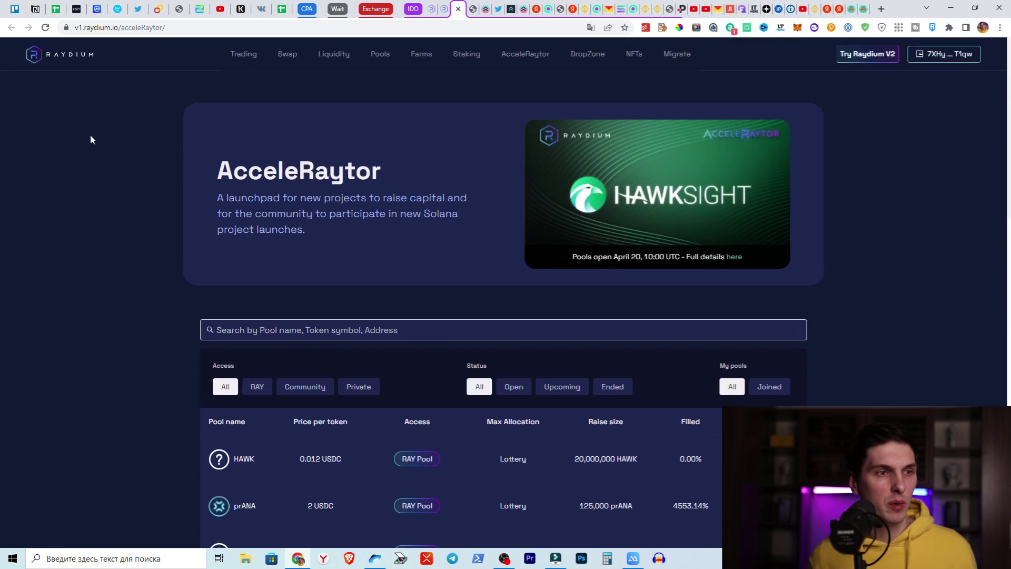
Look through the AcceleRaytor pool list, open the prANA pool, and examine the own allocation and the total raise.
{"action": "scroll", "coordinate": [299, 444], "scroll_direction": "down", "scroll_amount": 5}
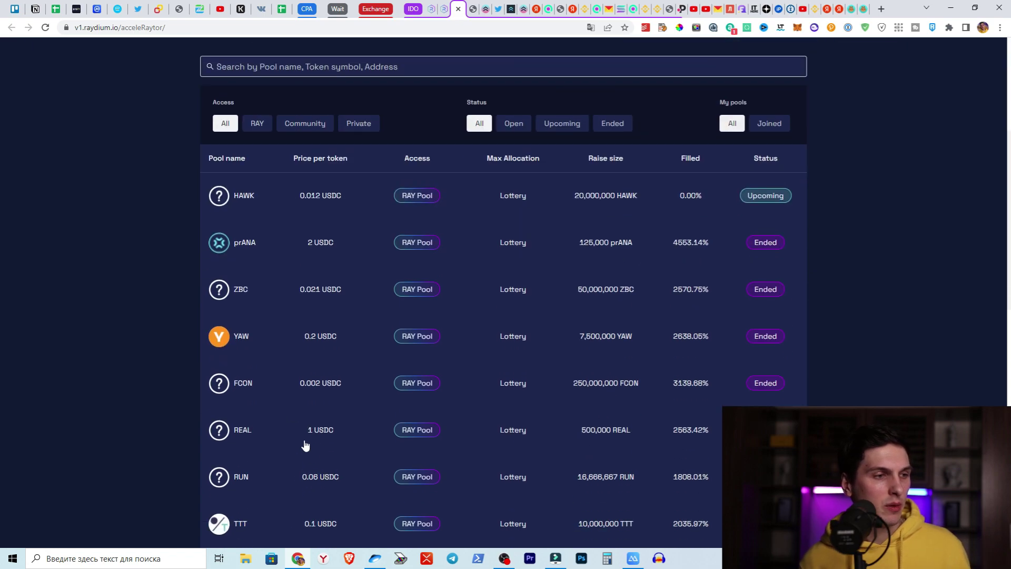
{"action": "scroll", "coordinate": [272, 416], "scroll_direction": "down", "scroll_amount": 3}
{"action": "scroll", "coordinate": [272, 392], "scroll_direction": "up", "scroll_amount": 7}
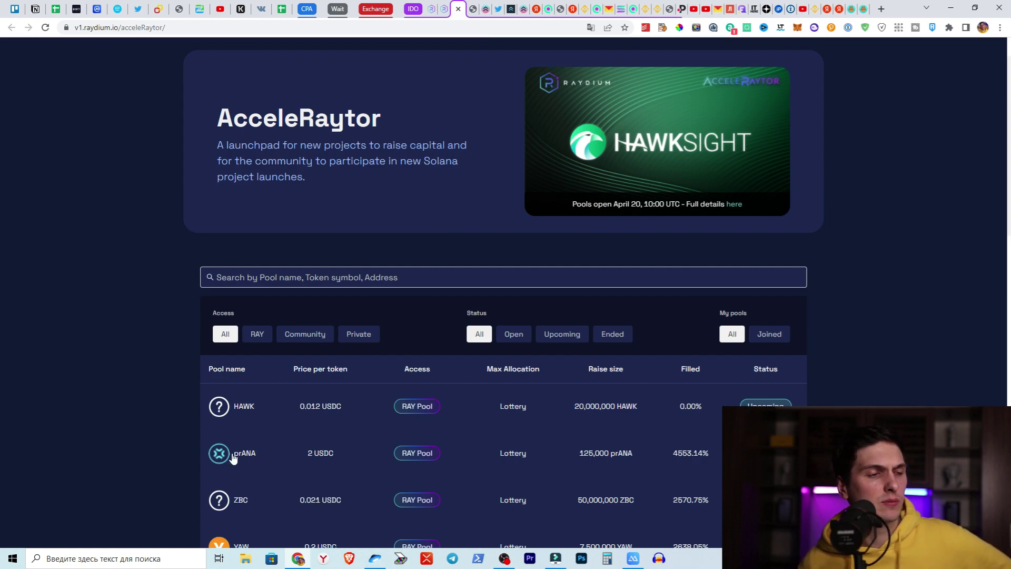
{"action": "left_click", "coordinate": [270, 462]}
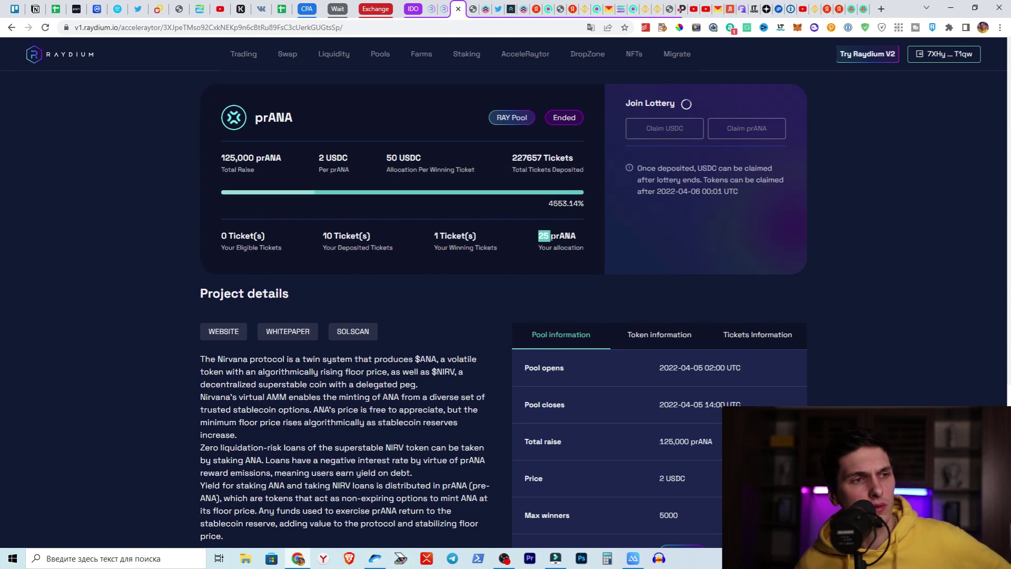
{"action": "double_click", "coordinate": [563, 236]}
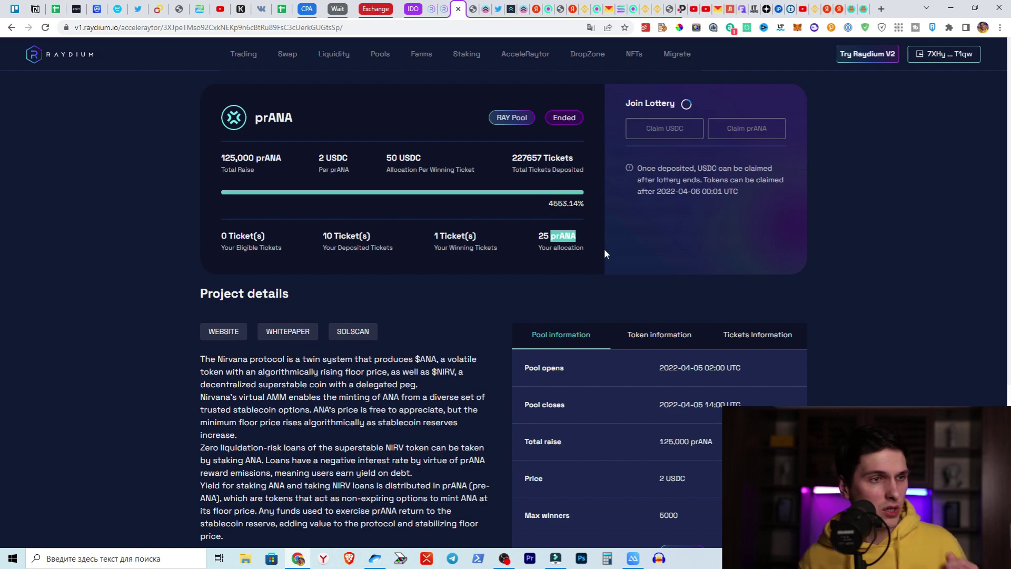
{"action": "left_click", "coordinate": [570, 240]}
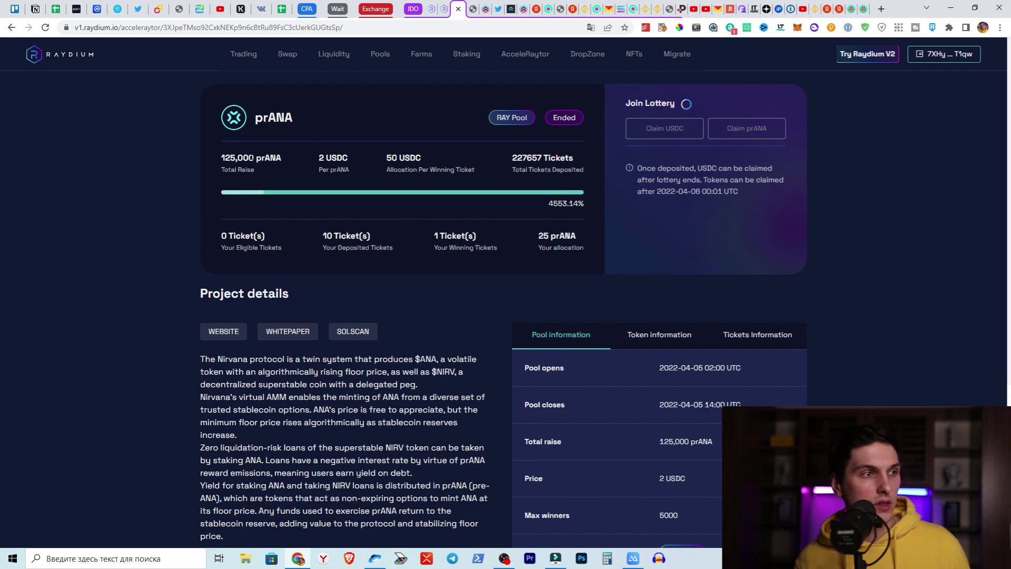
{"action": "double_click", "coordinate": [252, 158]}
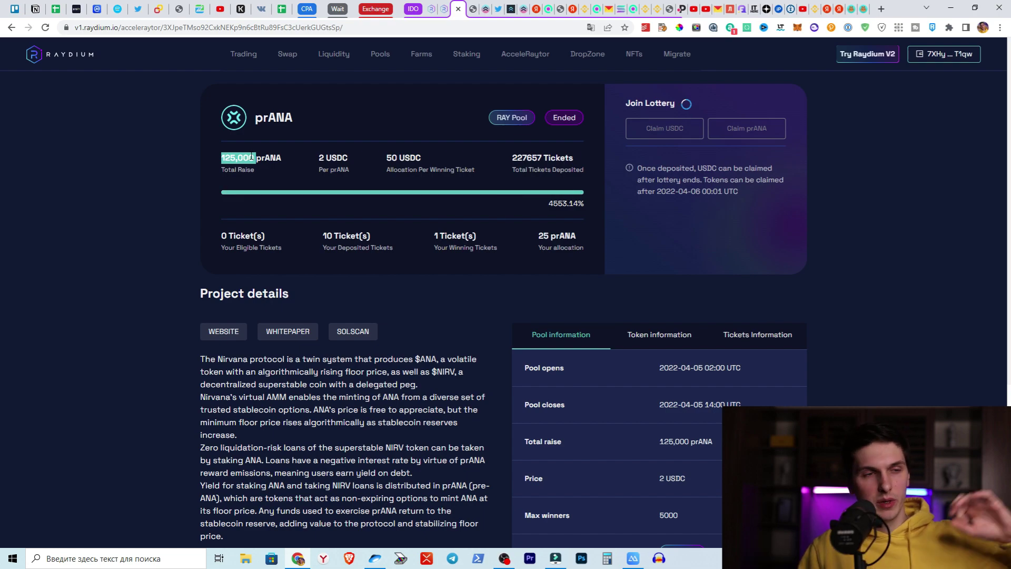
{"action": "key", "text": "ctrl+shift+Tab"}
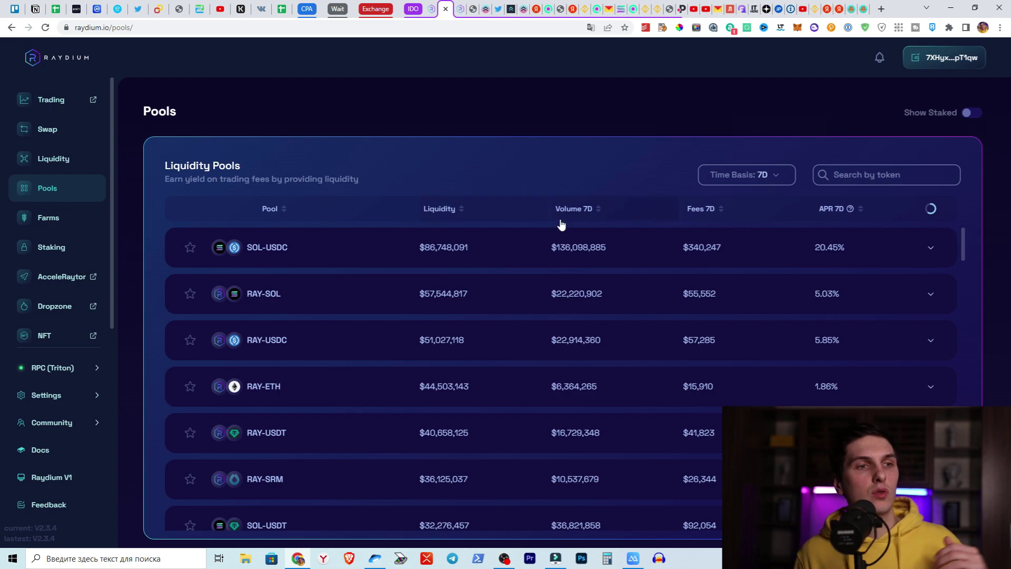
{"action": "left_click", "coordinate": [460, 9]}
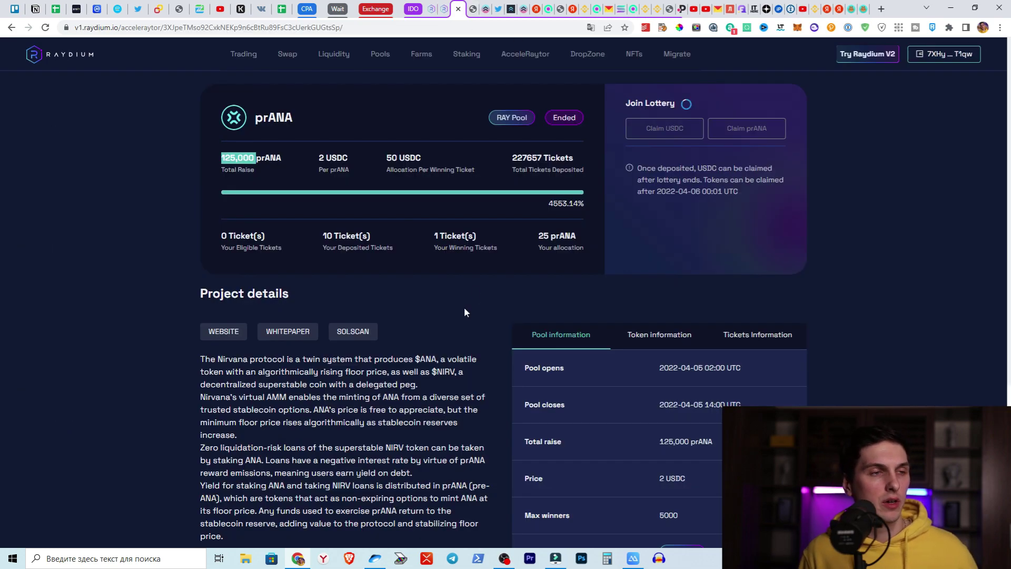
{"action": "left_click", "coordinate": [526, 247]}
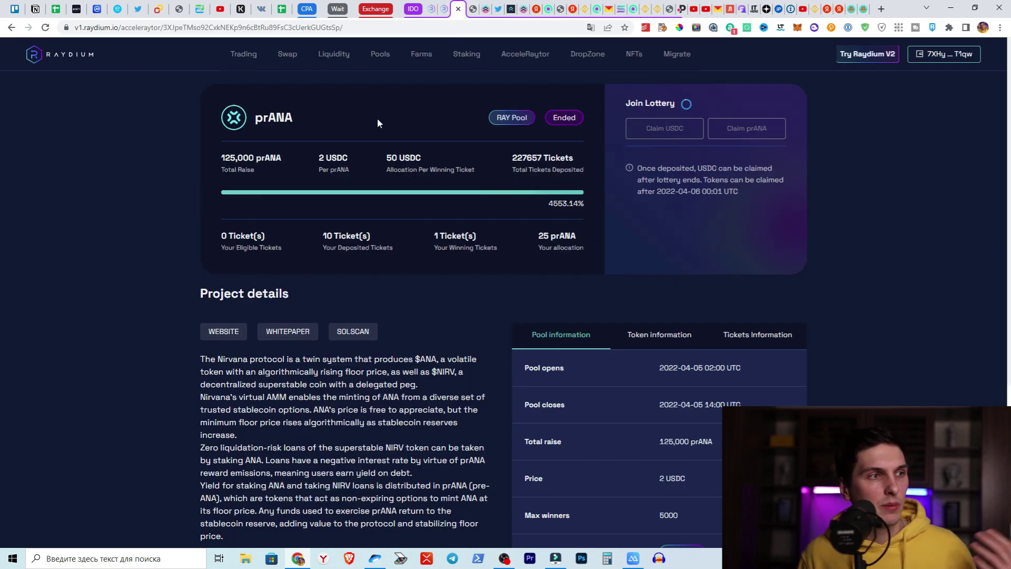
{"action": "key", "text": "ctrl+shift+Tab"}
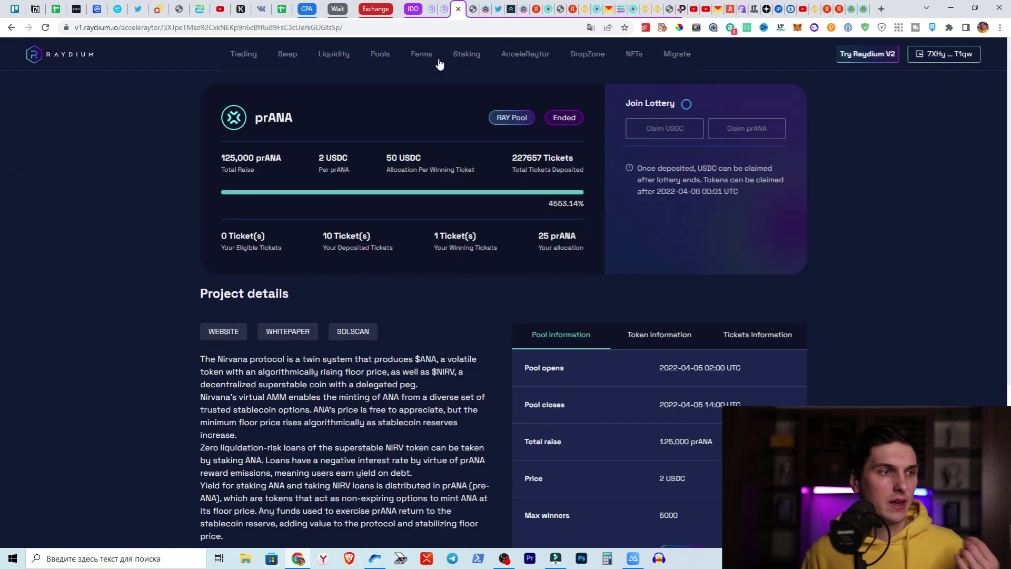
{"action": "left_click", "coordinate": [460, 9]}
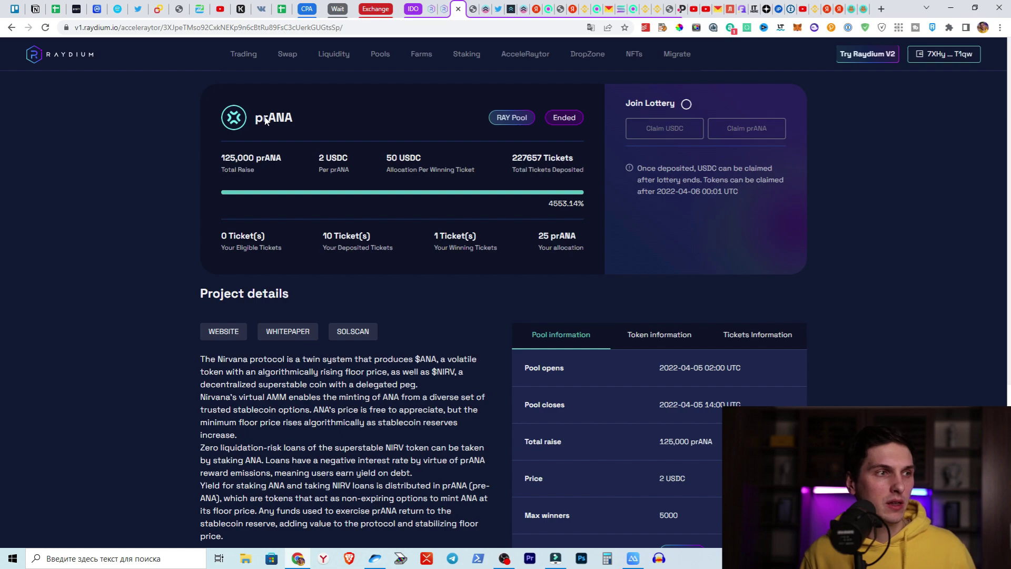
Copy the token name prANA from its launch page, search Raydium's liquidity pools for it, and expand the PRANA-USDC pool.
{"action": "double_click", "coordinate": [266, 119]}
{"action": "right_click", "coordinate": [265, 117]}
{"action": "left_click", "coordinate": [283, 131]}
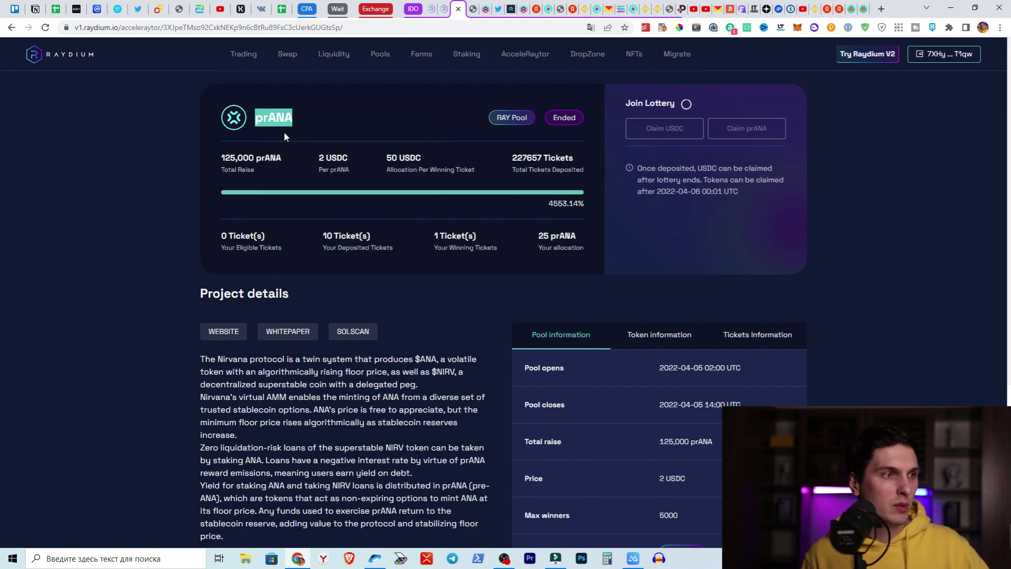
{"action": "left_click", "coordinate": [438, 6]}
{"action": "right_click", "coordinate": [837, 172]}
{"action": "left_click", "coordinate": [864, 251]}
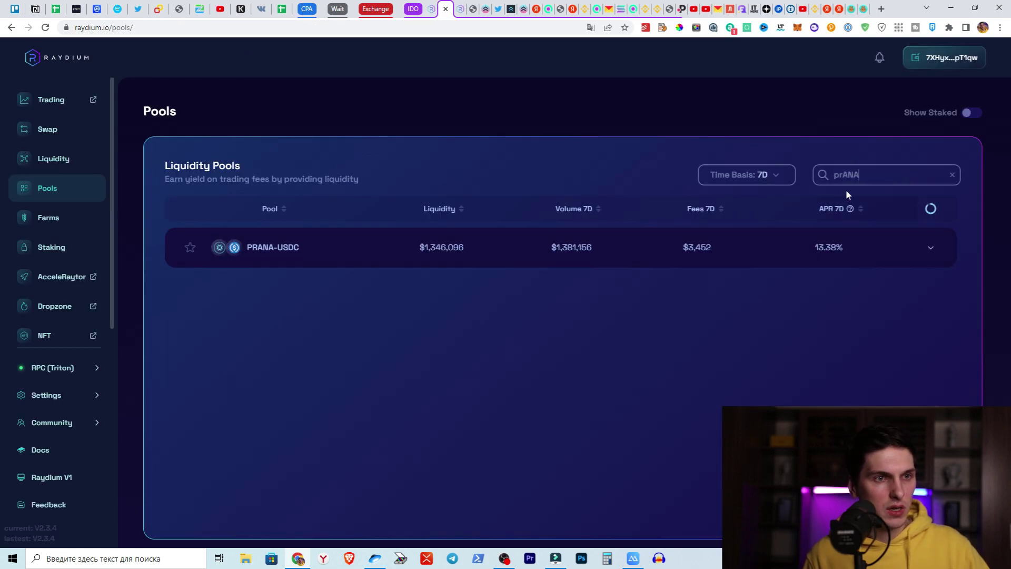
{"action": "left_click", "coordinate": [305, 252]}
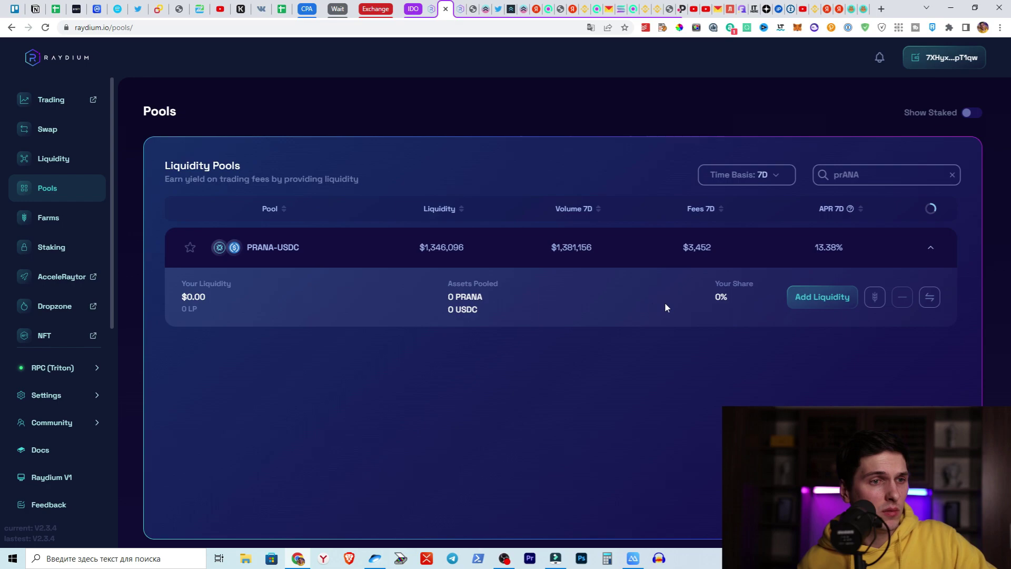
Open the add-liquidity form for the PRANA-USDC pool and set the PRANA amount to 5.
{"action": "left_click", "coordinate": [830, 305]}
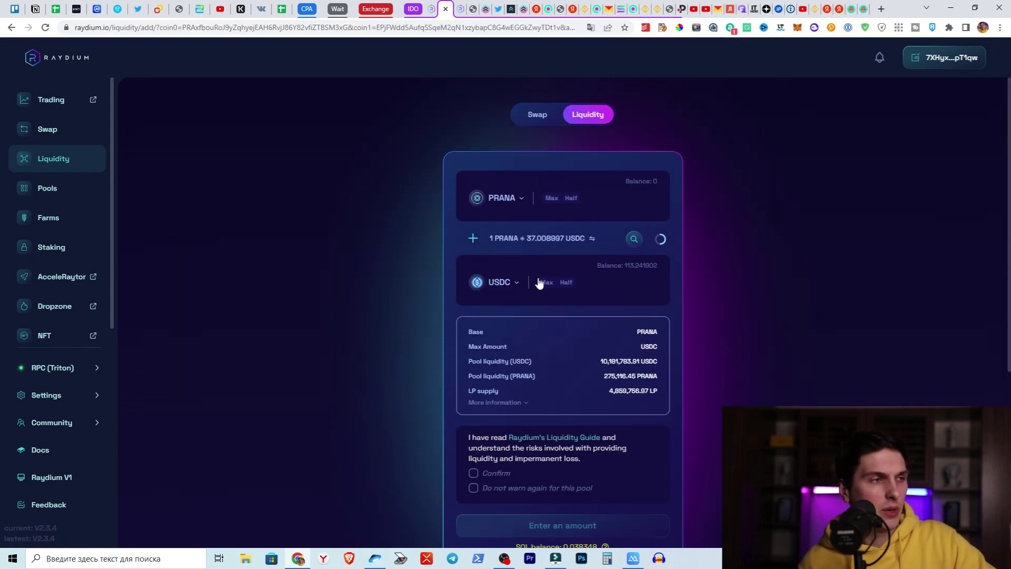
{"action": "key", "text": "alt+Left"}
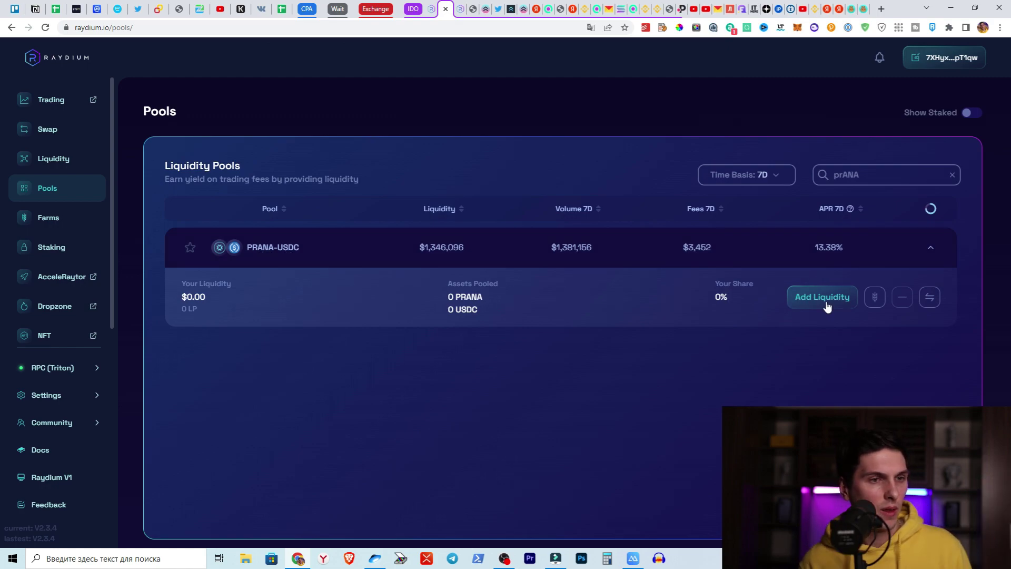
{"action": "left_click", "coordinate": [825, 299]}
{"action": "left_click", "coordinate": [552, 198]}
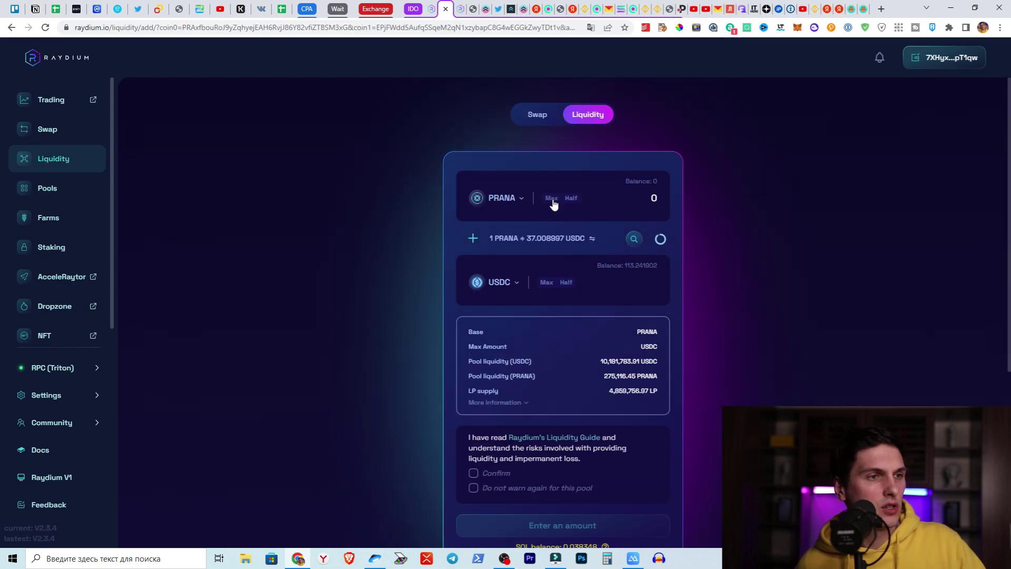
{"action": "double_click", "coordinate": [640, 198]}
{"action": "type", "text": "5"}
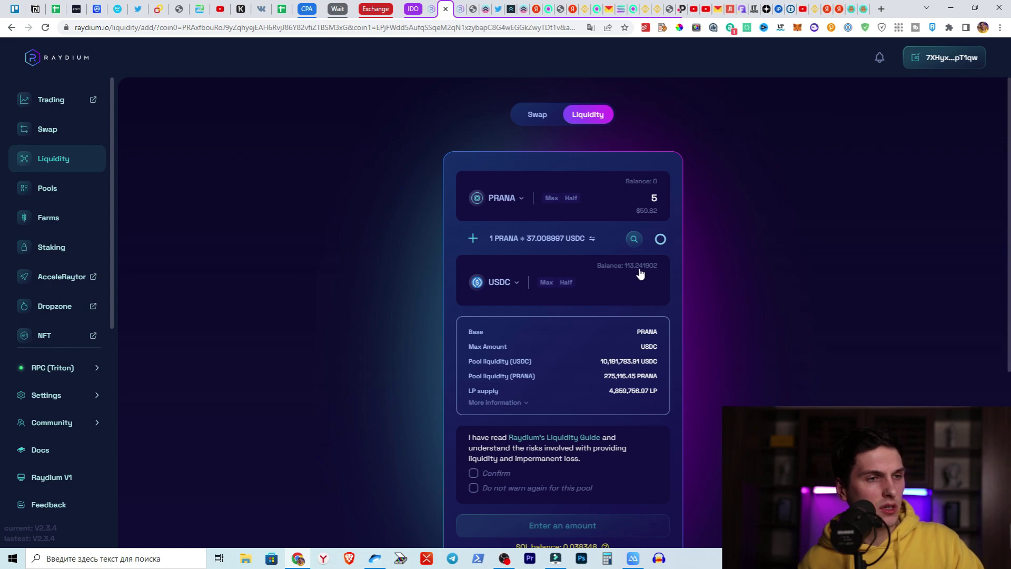
Fill in the maximum available USDC balance as the deposit and check the matching PRANA amount.
{"action": "left_click", "coordinate": [546, 287]}
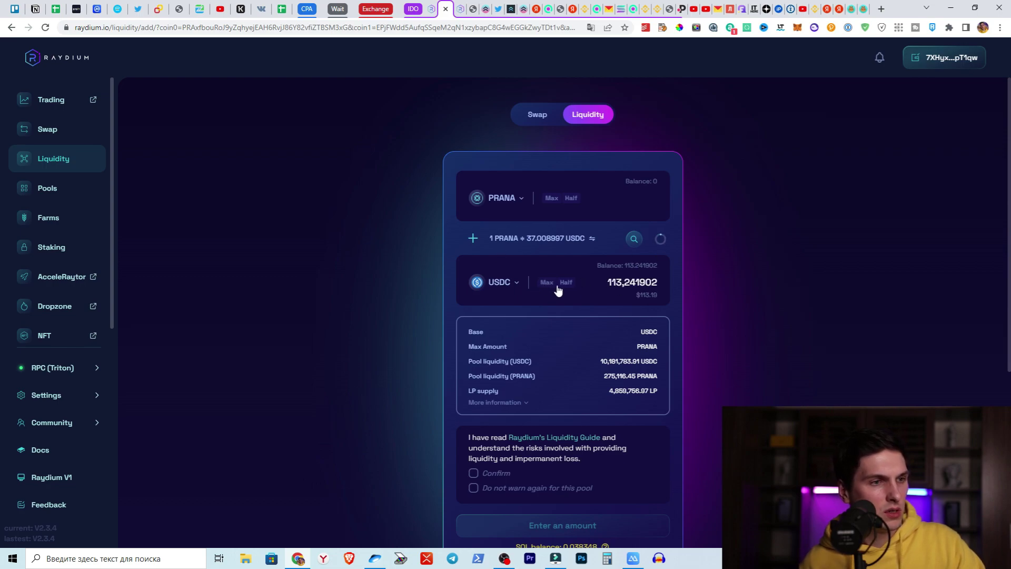
{"action": "left_click_drag", "start_coordinate": [608, 282], "coordinate": [727, 284]}
{"action": "left_click", "coordinate": [732, 282]}
{"action": "left_click_drag", "start_coordinate": [610, 197], "coordinate": [656, 198]}
{"action": "left_click", "coordinate": [647, 198]}
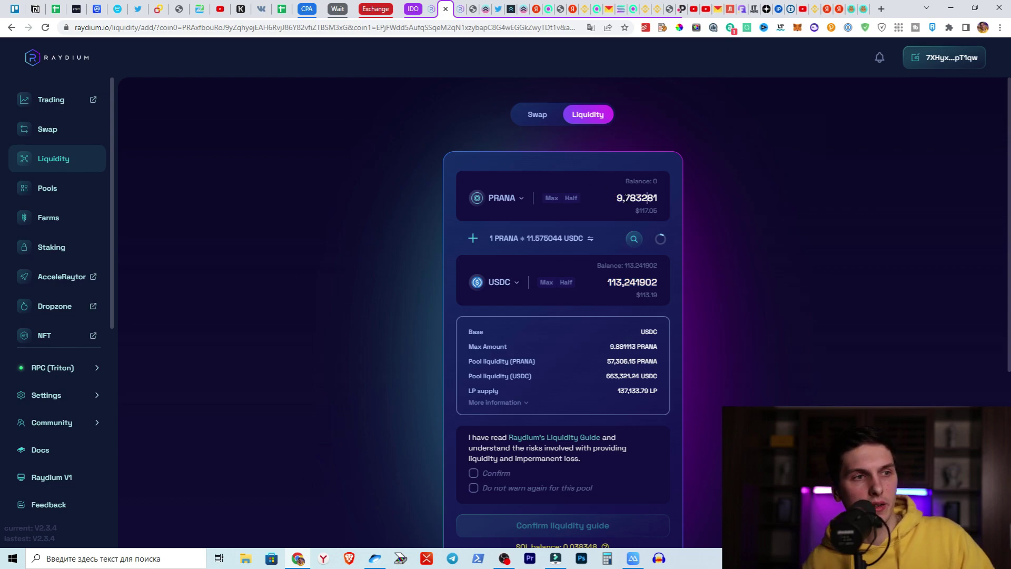
Confirm having read the liquidity guide, disable further warnings for this pool, and review the form's balance requirements.
{"action": "scroll", "coordinate": [612, 188], "scroll_direction": "down", "scroll_amount": 3}
{"action": "left_click", "coordinate": [473, 315]}
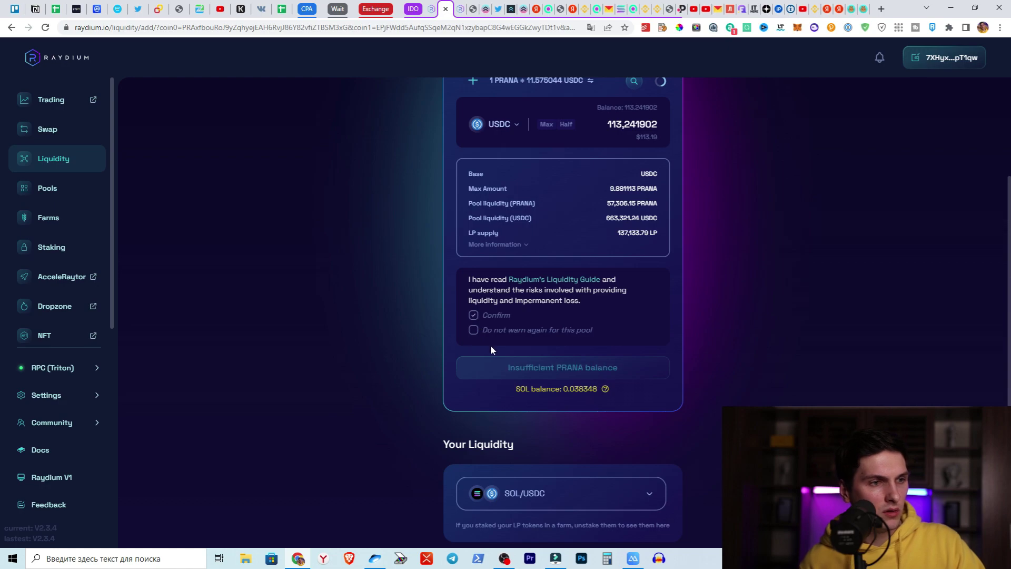
{"action": "left_click", "coordinate": [473, 330]}
{"action": "right_click", "coordinate": [506, 333]}
{"action": "left_click", "coordinate": [395, 342]}
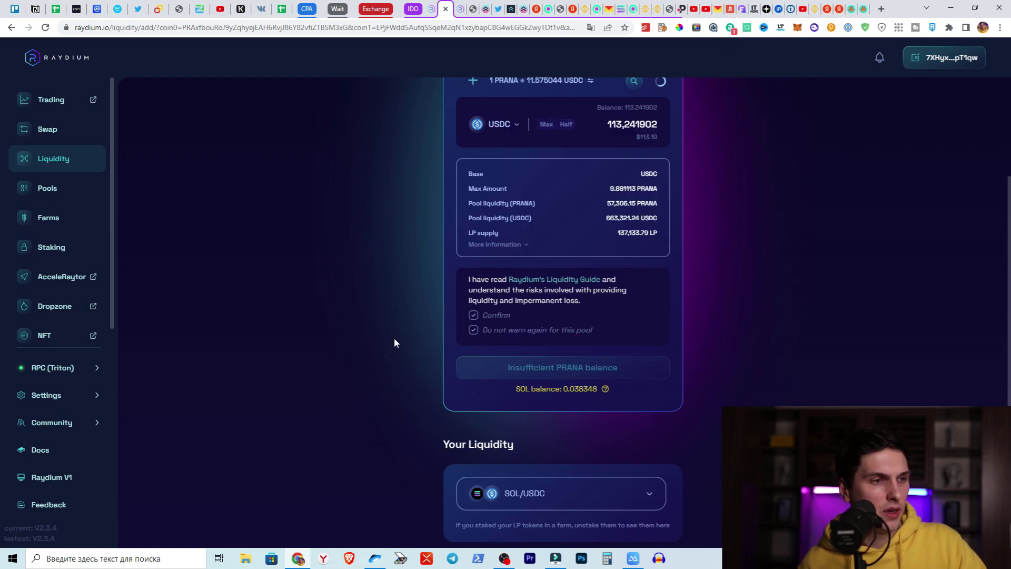
{"action": "scroll", "coordinate": [406, 367], "scroll_direction": "up", "scroll_amount": 3}
{"action": "scroll", "coordinate": [602, 444], "scroll_direction": "down", "scroll_amount": 2}
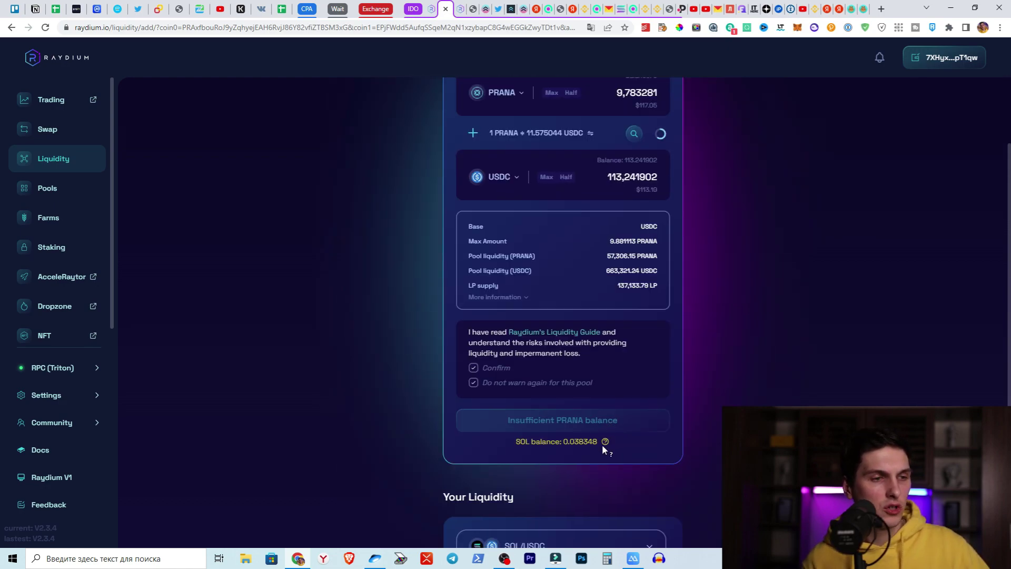
{"action": "mouse_move", "coordinate": [604, 442]}
Return to the pool list, expand the PRANA-USDC pool, and set the time basis to 30D.
{"action": "key", "text": "alt+Left"}
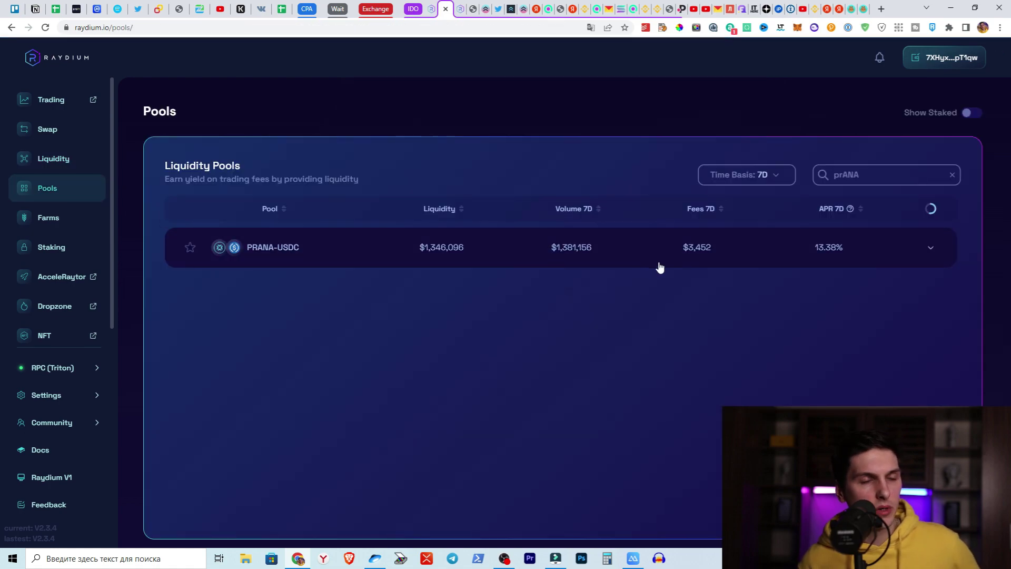
{"action": "left_click", "coordinate": [660, 266]}
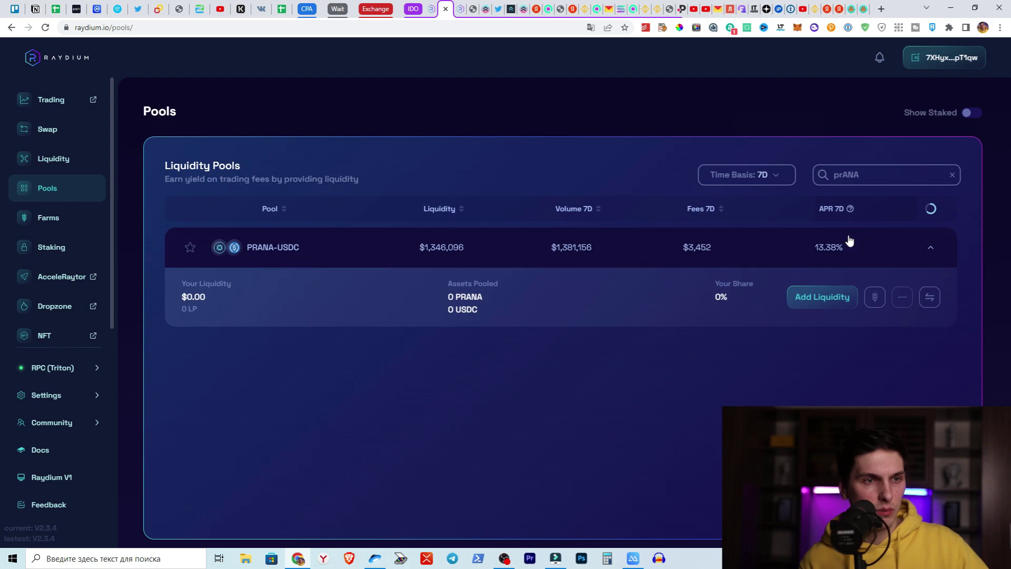
{"action": "left_click", "coordinate": [766, 181]}
{"action": "left_click", "coordinate": [741, 227]}
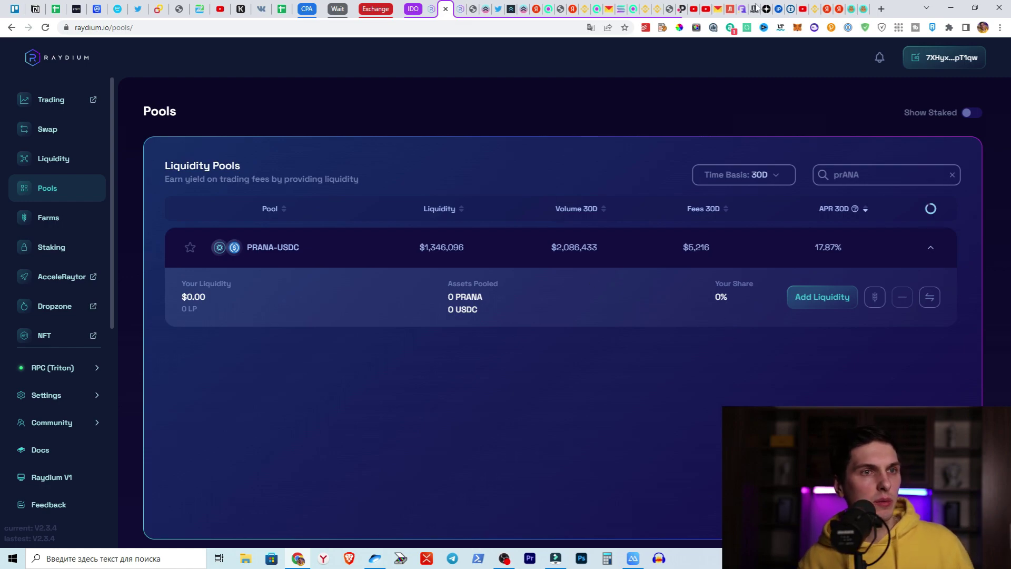
Revisit PancakeSwap's farms for comparison, and expand the PRANA-USDC farm in Raydium's farm list.
{"action": "left_click", "coordinate": [857, 6]}
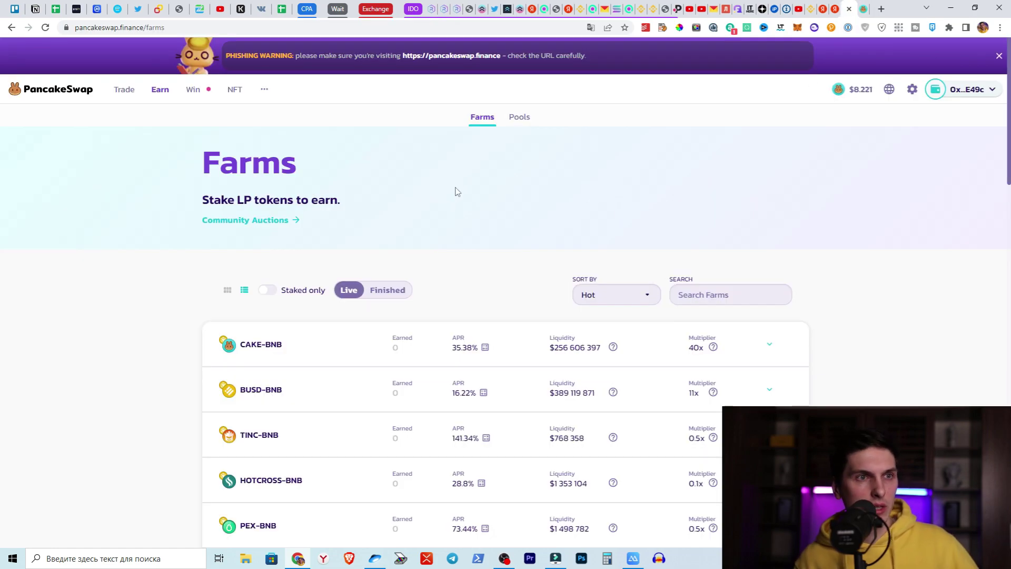
{"action": "left_click", "coordinate": [444, 9]}
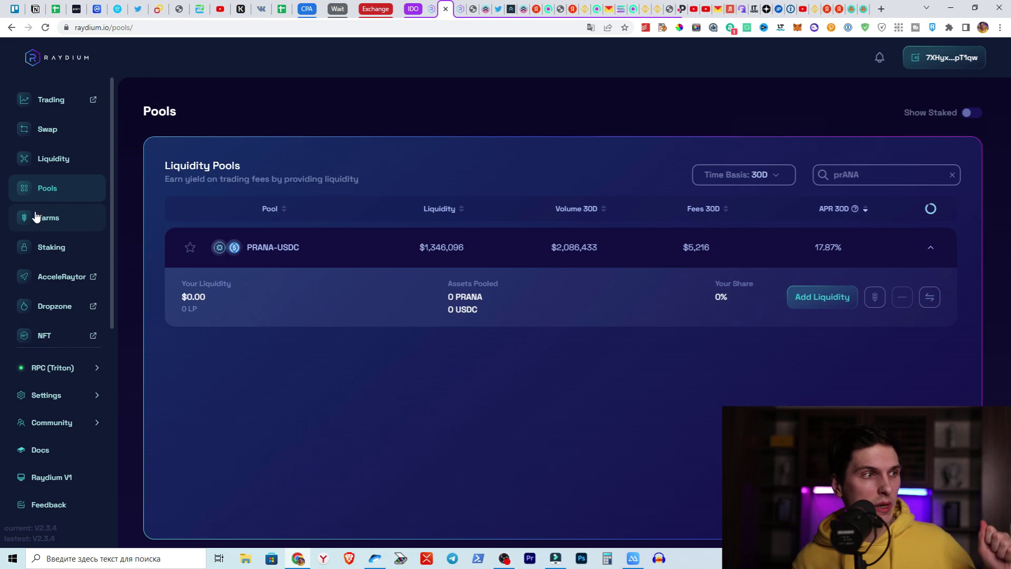
{"action": "left_click", "coordinate": [48, 223]}
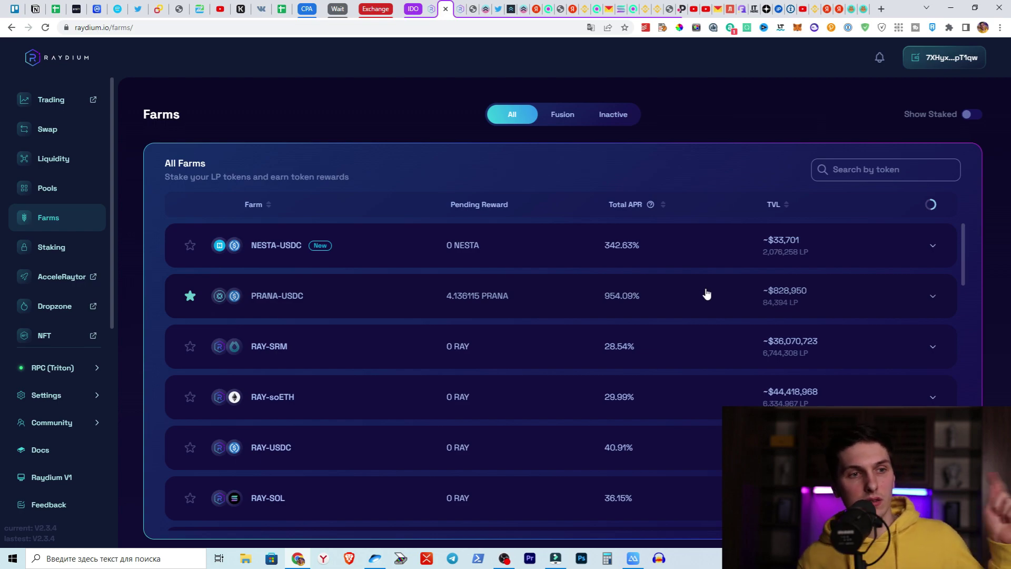
{"action": "left_click", "coordinate": [666, 303]}
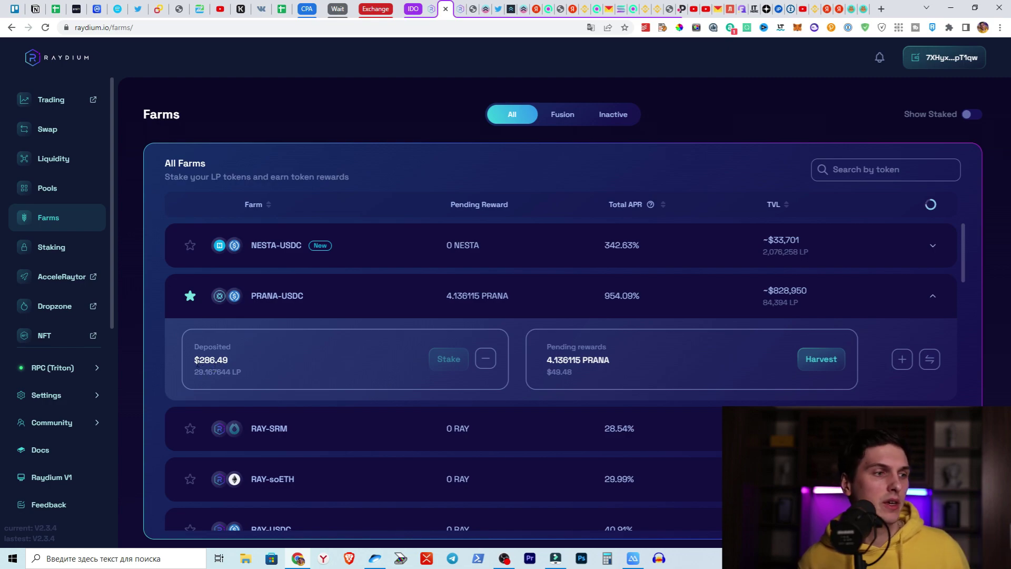
Examine the PRANA-USDC farm's deposited value, staked LP tokens, total APR and pending rewards.
{"action": "left_click_drag", "start_coordinate": [190, 347], "coordinate": [234, 358]}
{"action": "double_click", "coordinate": [233, 358]}
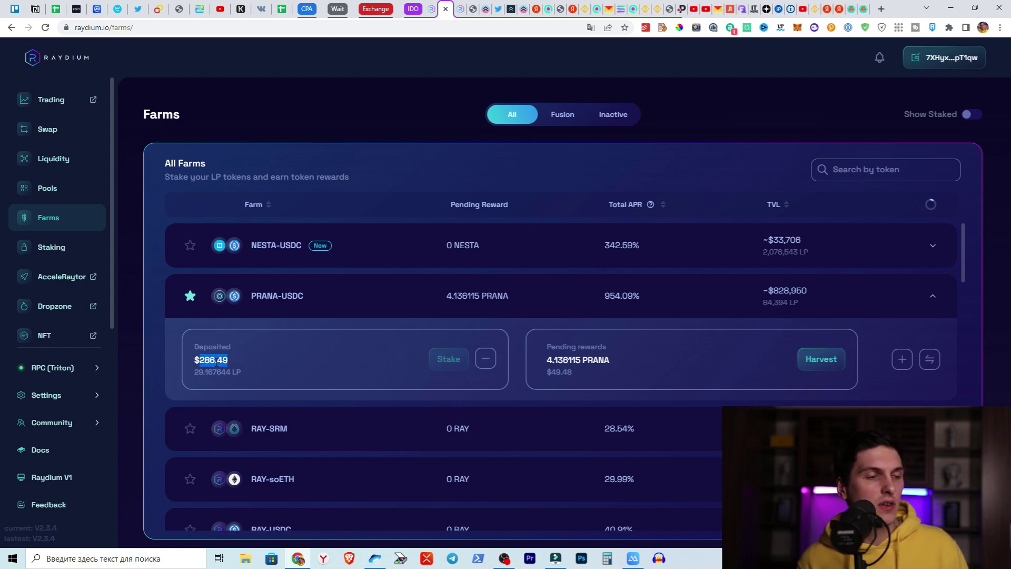
{"action": "left_click", "coordinate": [238, 359]}
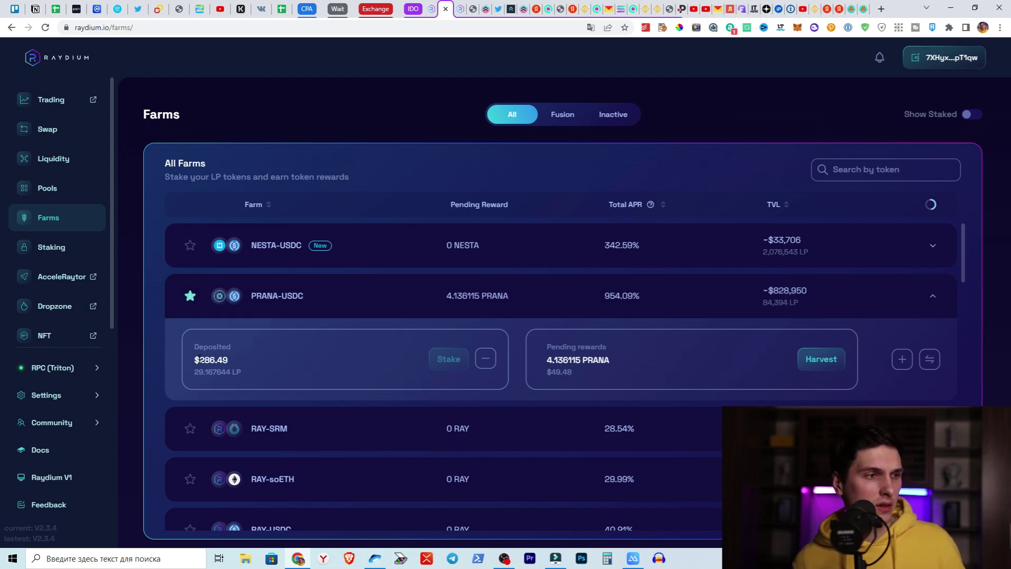
{"action": "left_click_drag", "start_coordinate": [193, 345], "coordinate": [242, 374]}
{"action": "left_click", "coordinate": [249, 374]}
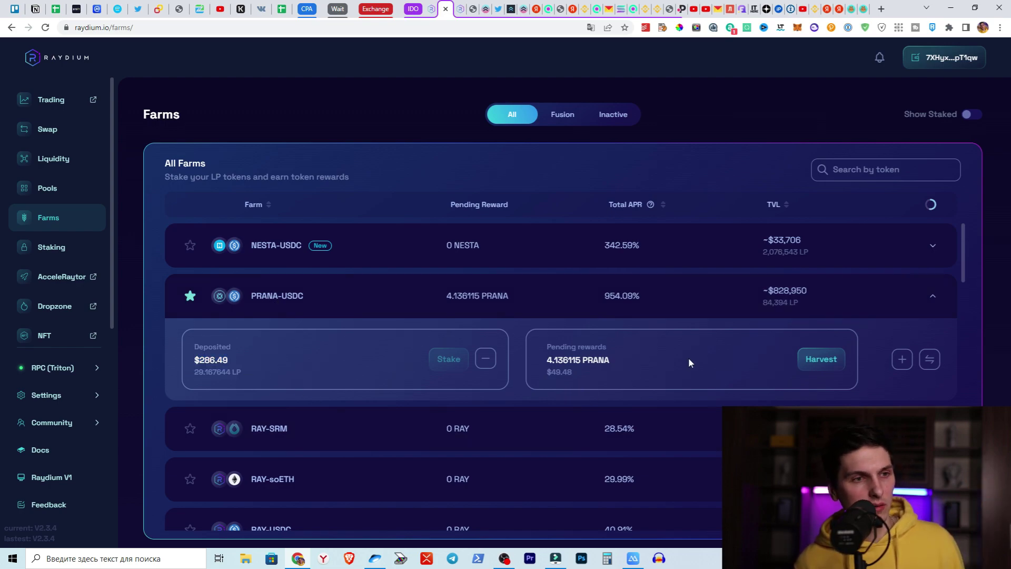
{"action": "mouse_move", "coordinate": [624, 299]}
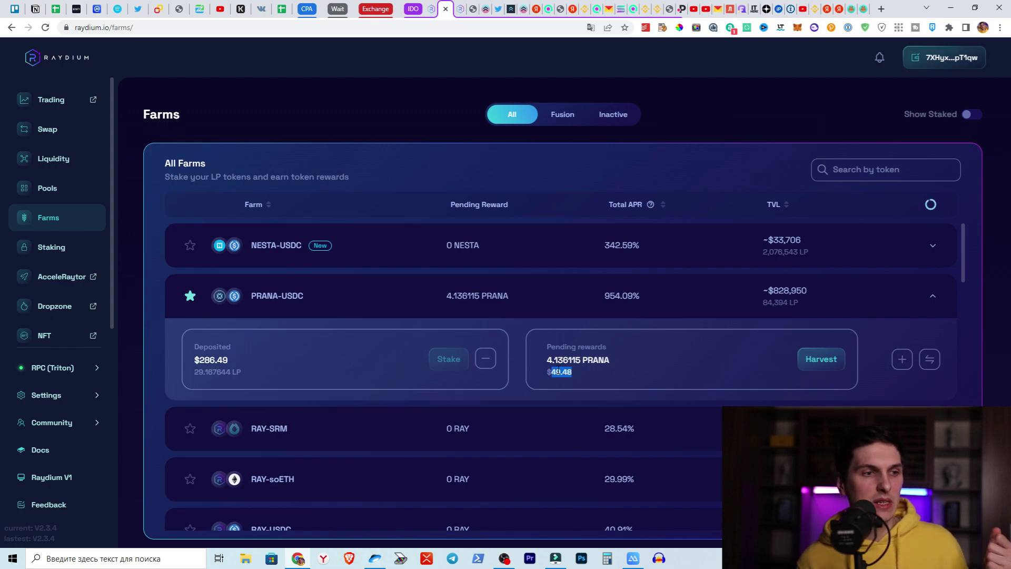
{"action": "double_click", "coordinate": [207, 370]}
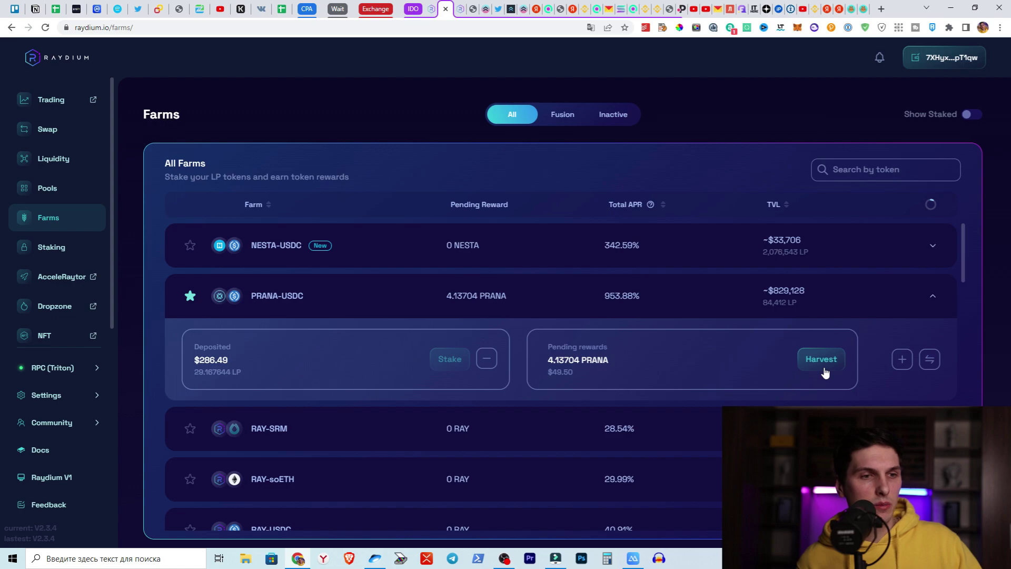
Check the PRANA-USDC farm's pending rewards, harvest them, and approve the harvest transaction in the Phantom wallet.
{"action": "left_click_drag", "start_coordinate": [547, 360], "coordinate": [611, 358]}
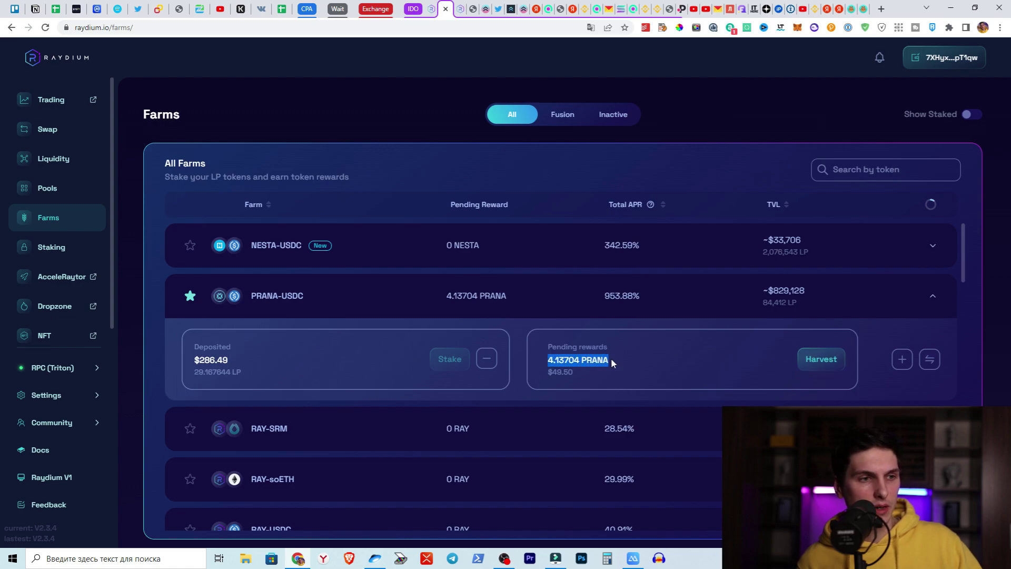
{"action": "left_click", "coordinate": [577, 371]}
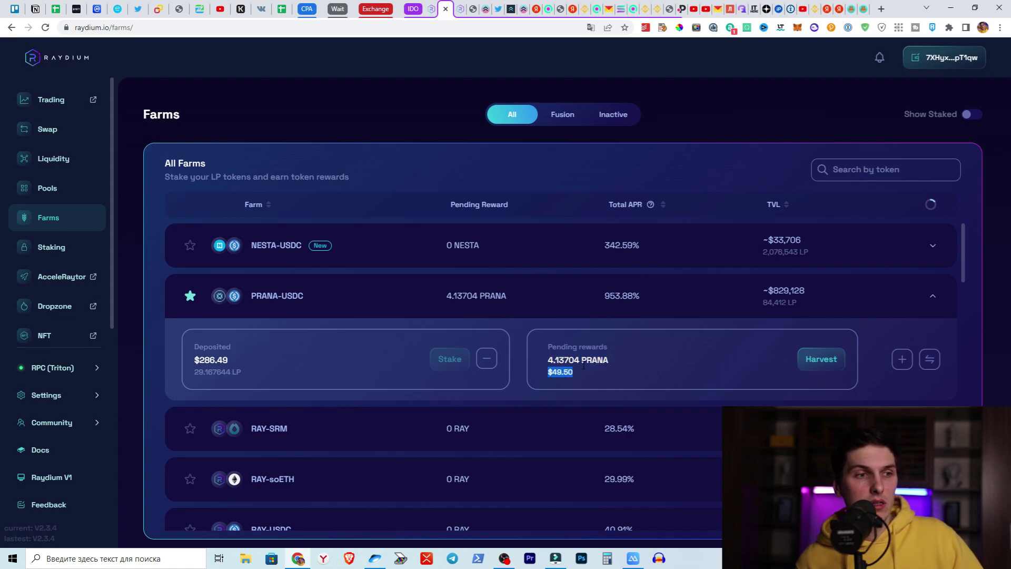
{"action": "left_click", "coordinate": [588, 371]}
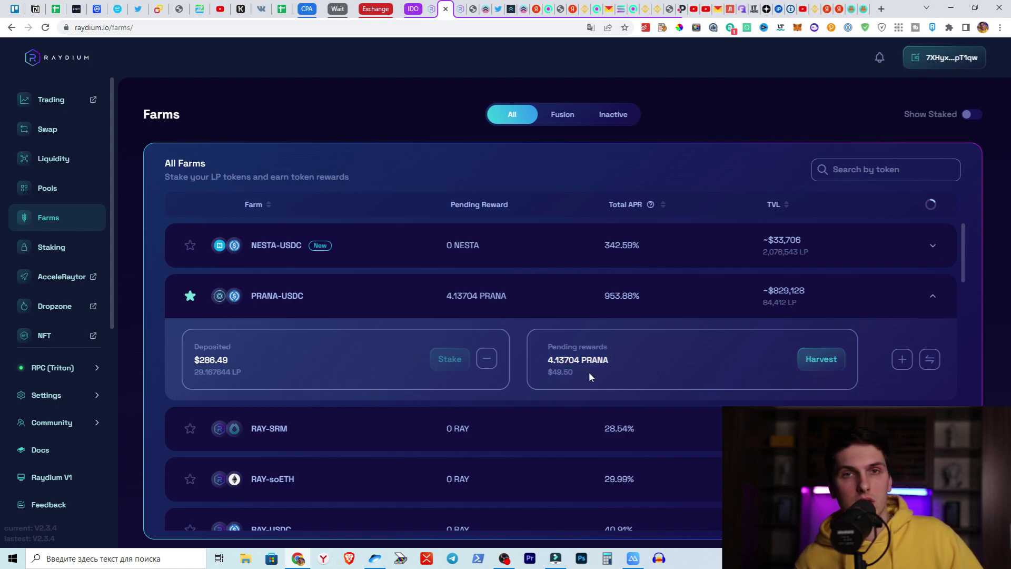
{"action": "left_click", "coordinate": [813, 364]}
{"action": "scroll", "coordinate": [964, 225], "scroll_direction": "down", "scroll_amount": 1}
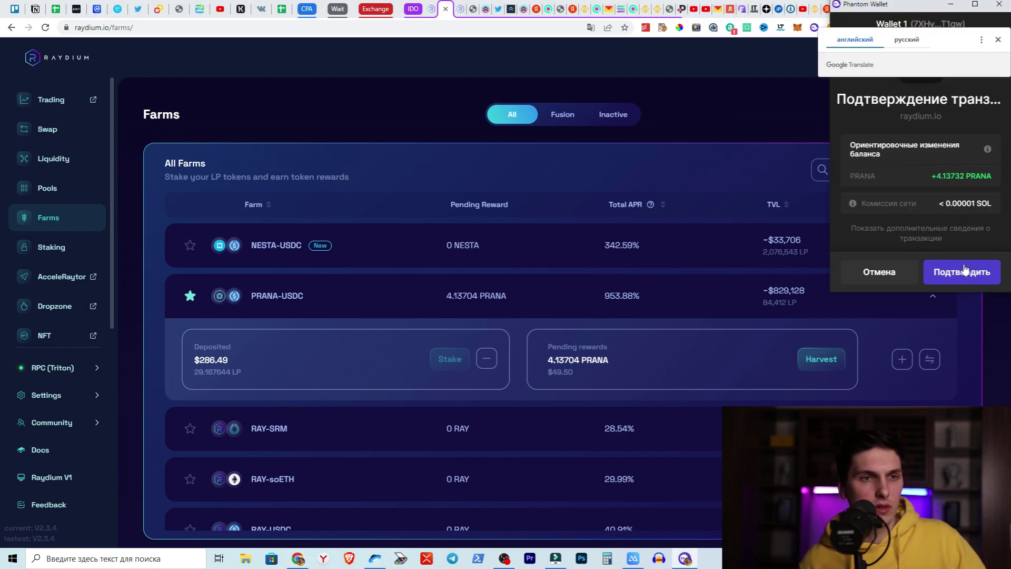
{"action": "left_click", "coordinate": [961, 271]}
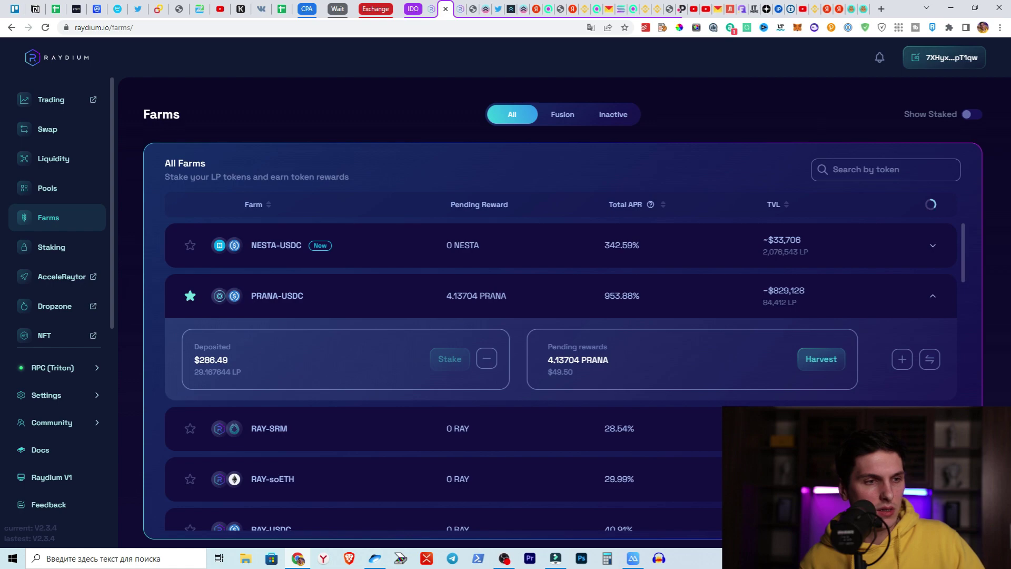
Look up the harvested PRANA in the Phantom wallet's token management list, and close the wallet.
{"action": "left_click", "coordinate": [814, 27]}
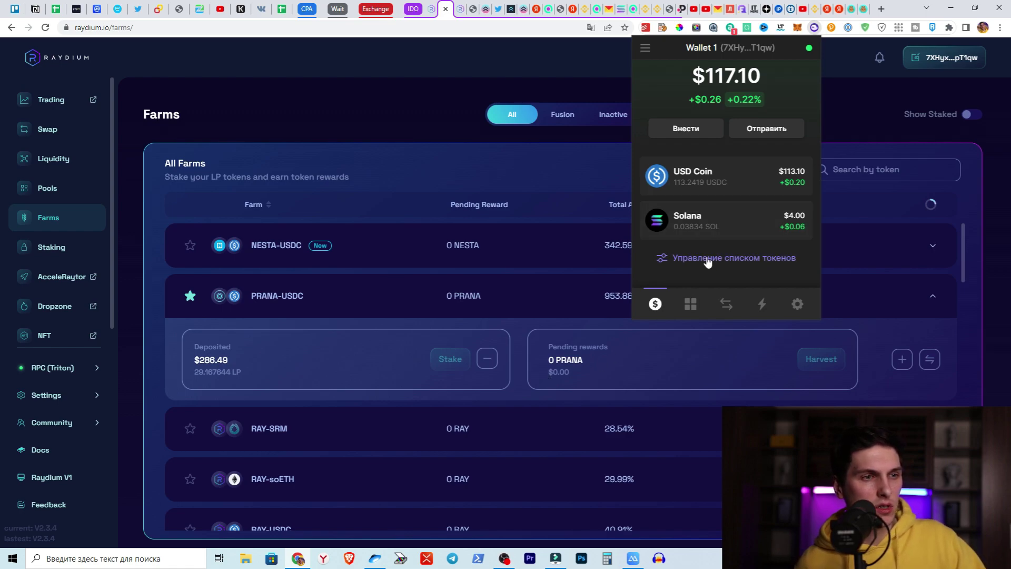
{"action": "left_click", "coordinate": [737, 258]}
{"action": "scroll", "coordinate": [728, 217], "scroll_direction": "down", "scroll_amount": 2}
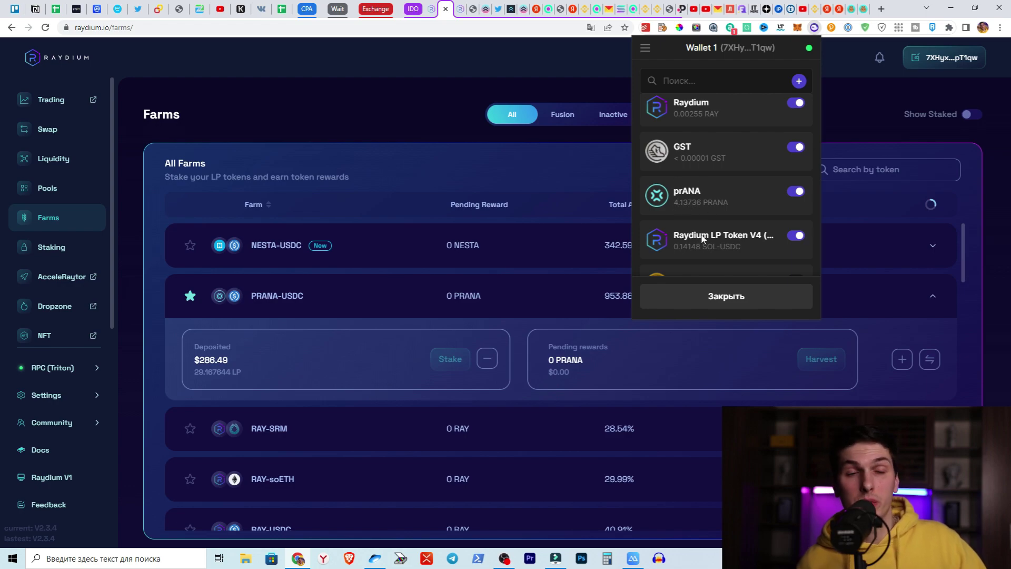
{"action": "left_click", "coordinate": [728, 298]}
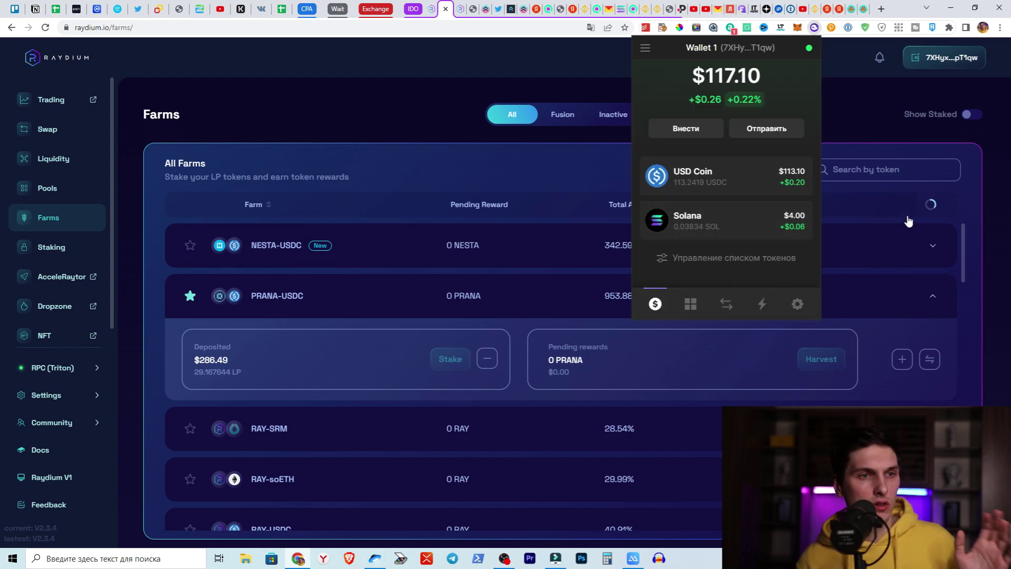
{"action": "left_click", "coordinate": [954, 222]}
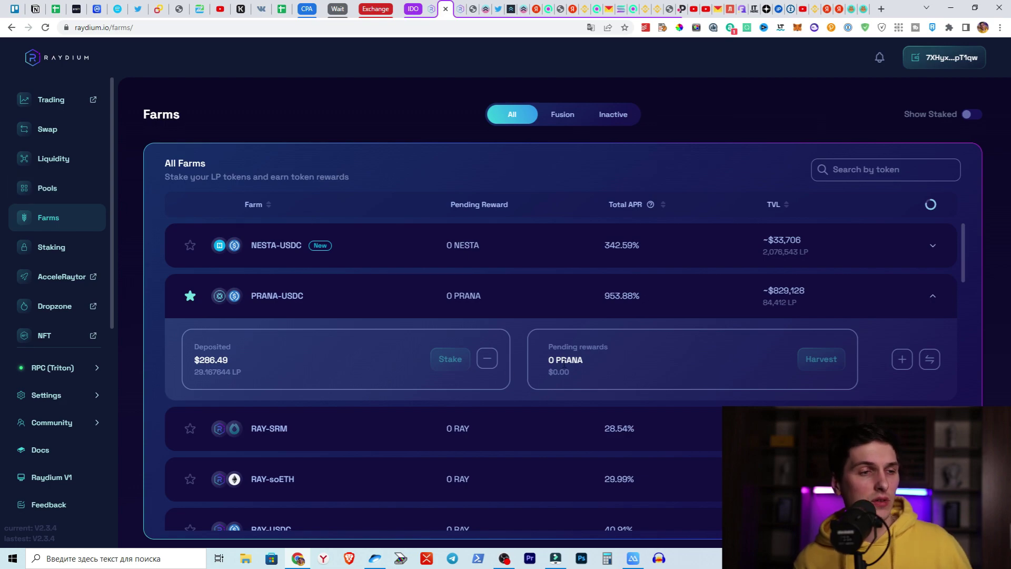
Open the add-liquidity form for the PRANA-USDC pool and use the maximum PRANA balance of 4.137358.
{"action": "left_click", "coordinate": [59, 197]}
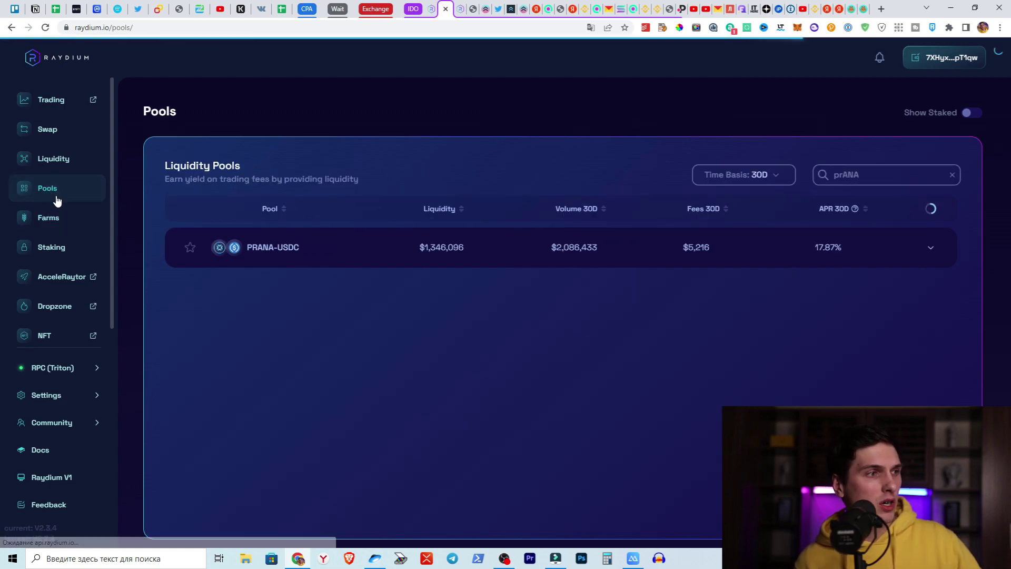
{"action": "left_click", "coordinate": [339, 255]}
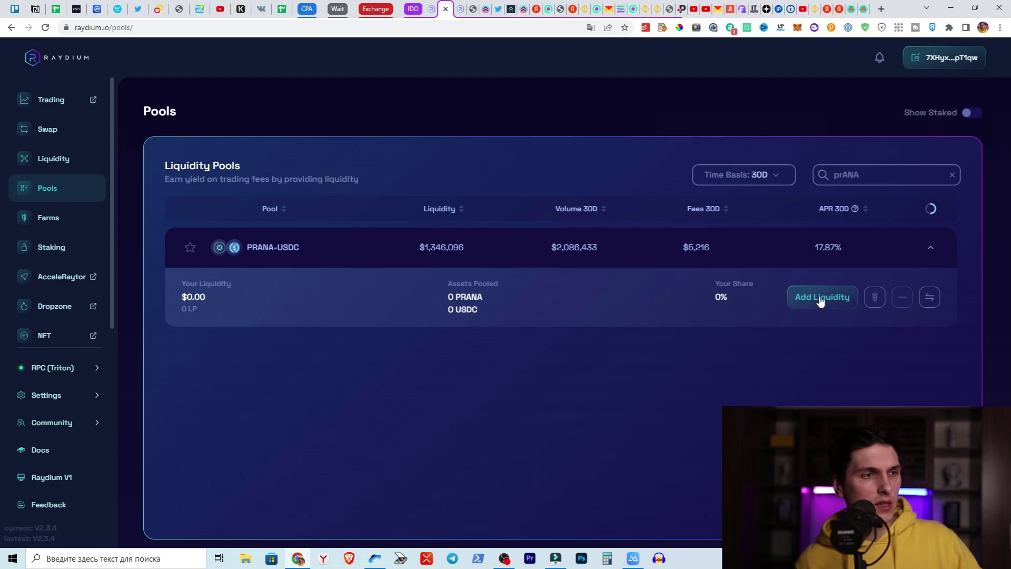
{"action": "left_click", "coordinate": [820, 300]}
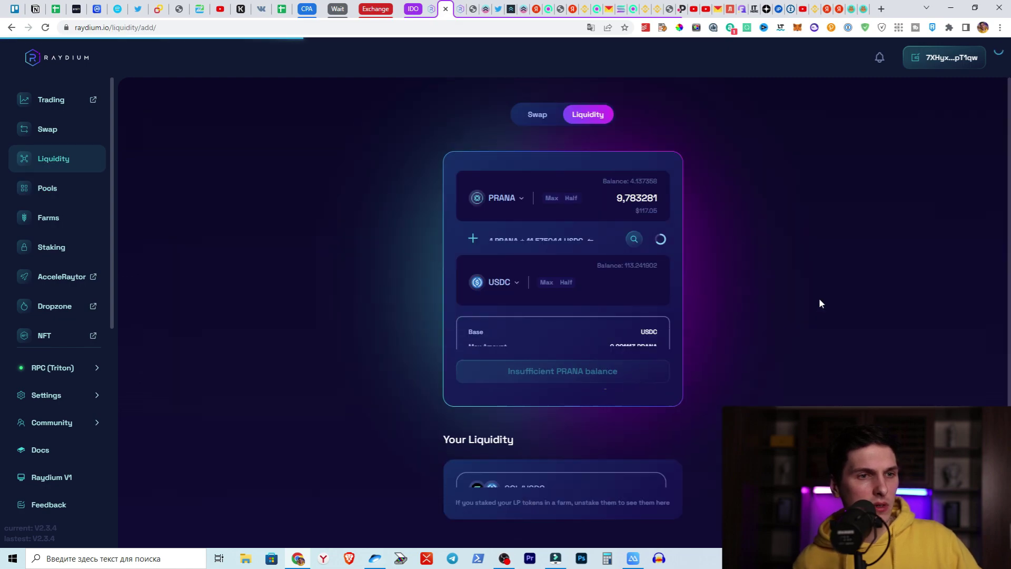
{"action": "left_click", "coordinate": [550, 200]}
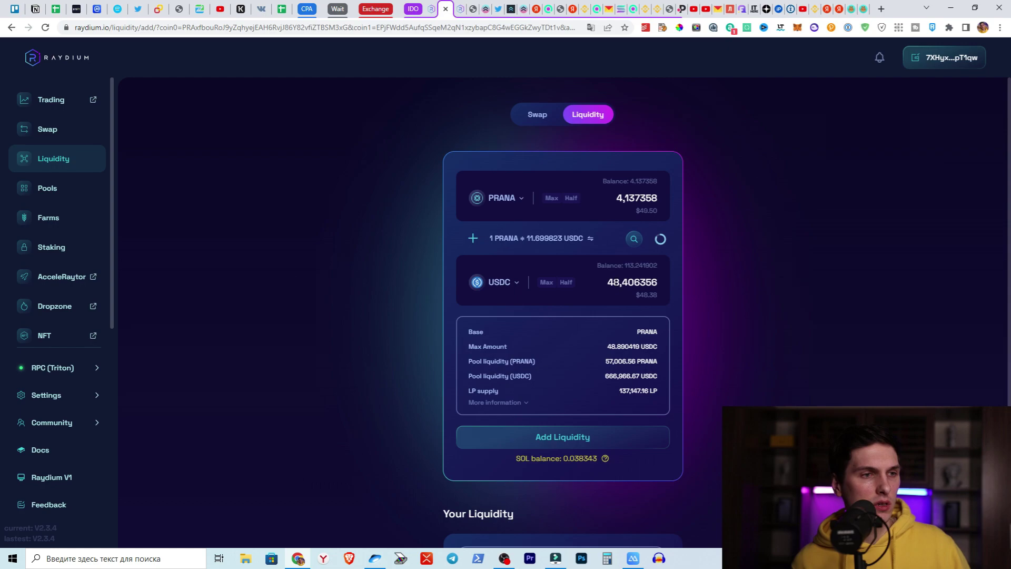
Check the wallet balances, add the 4.137358 PRANA with its matching USDC as liquidity, and approve the transaction in the wallet.
{"action": "left_click", "coordinate": [814, 27]}
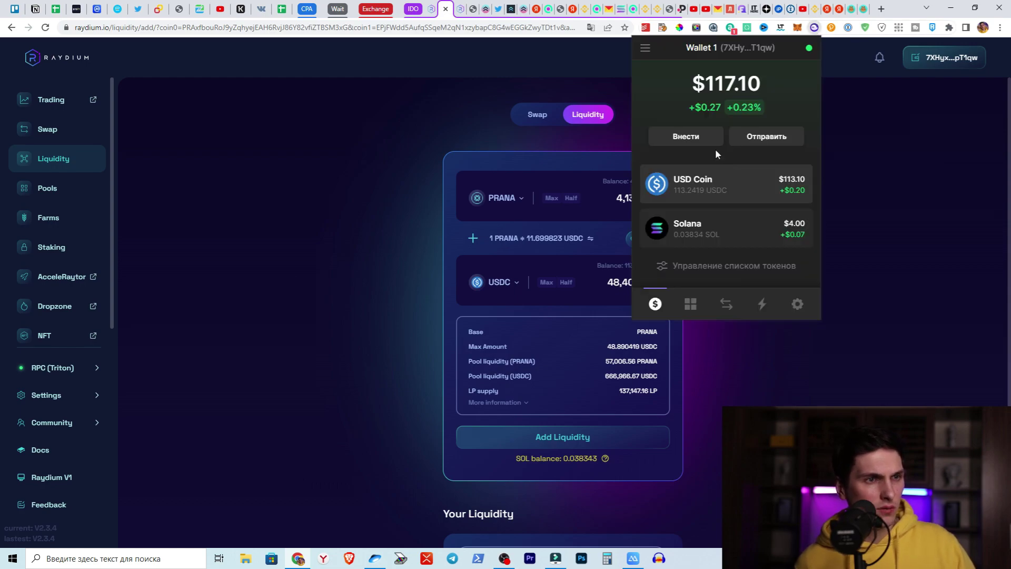
{"action": "left_click", "coordinate": [359, 306]}
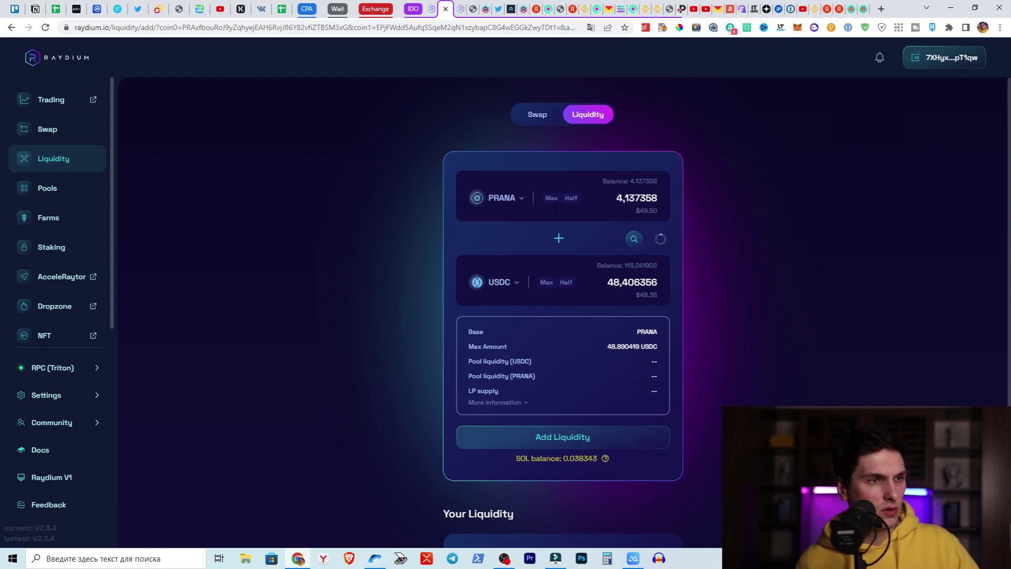
{"action": "left_click", "coordinate": [574, 439]}
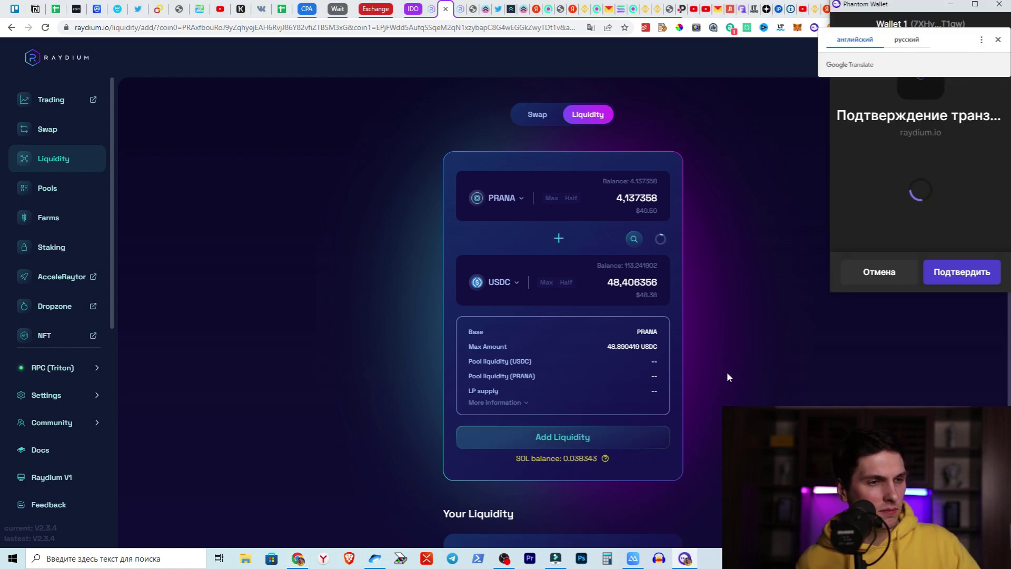
{"action": "scroll", "coordinate": [963, 226], "scroll_direction": "down", "scroll_amount": 2}
{"action": "left_click", "coordinate": [962, 271]}
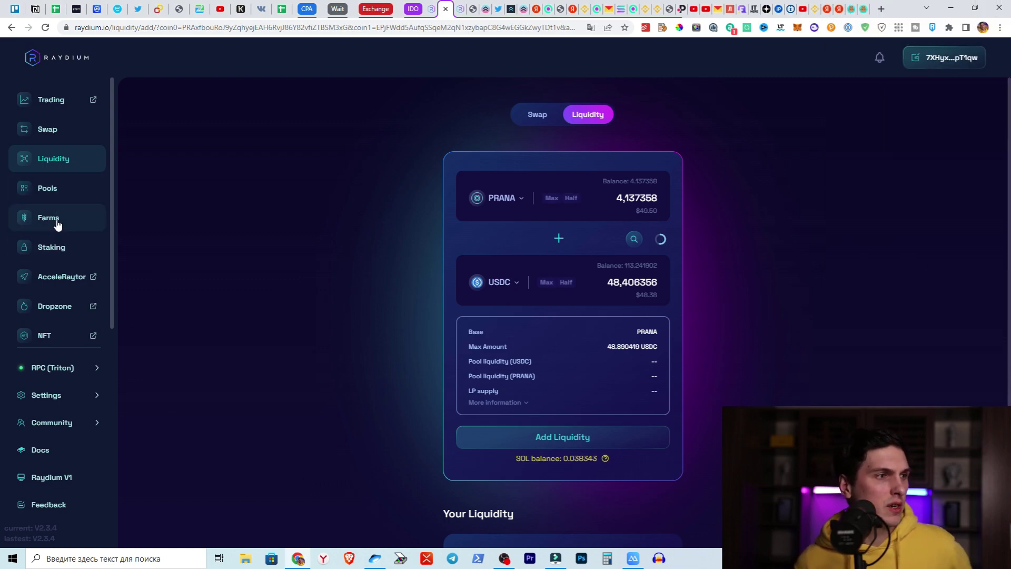
Start staking LP tokens in the PRANA-USDC farm and set the amount to the maximum of 9.953721.
{"action": "left_click", "coordinate": [57, 224]}
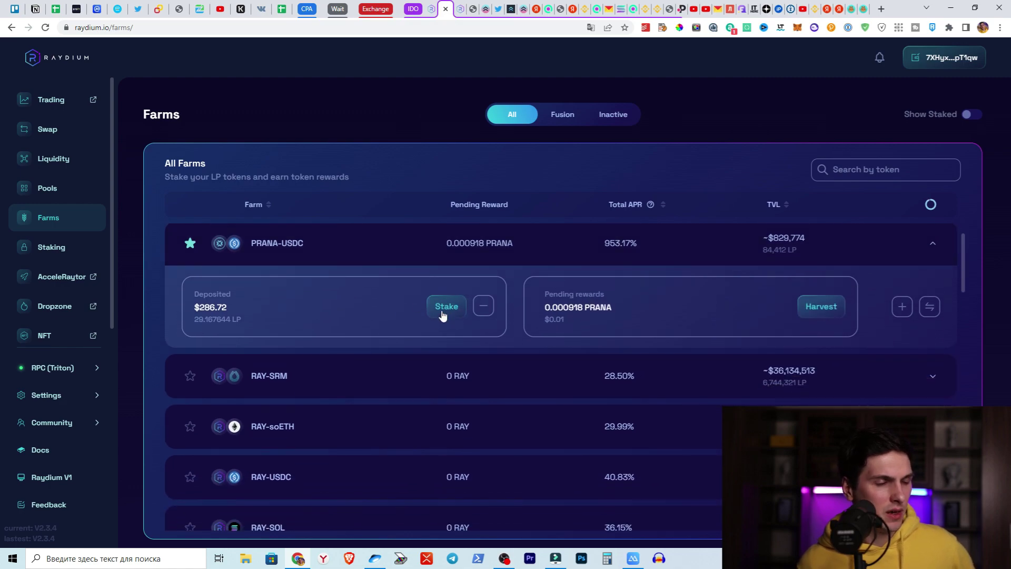
{"action": "left_click", "coordinate": [443, 310]}
{"action": "left_click", "coordinate": [551, 285]}
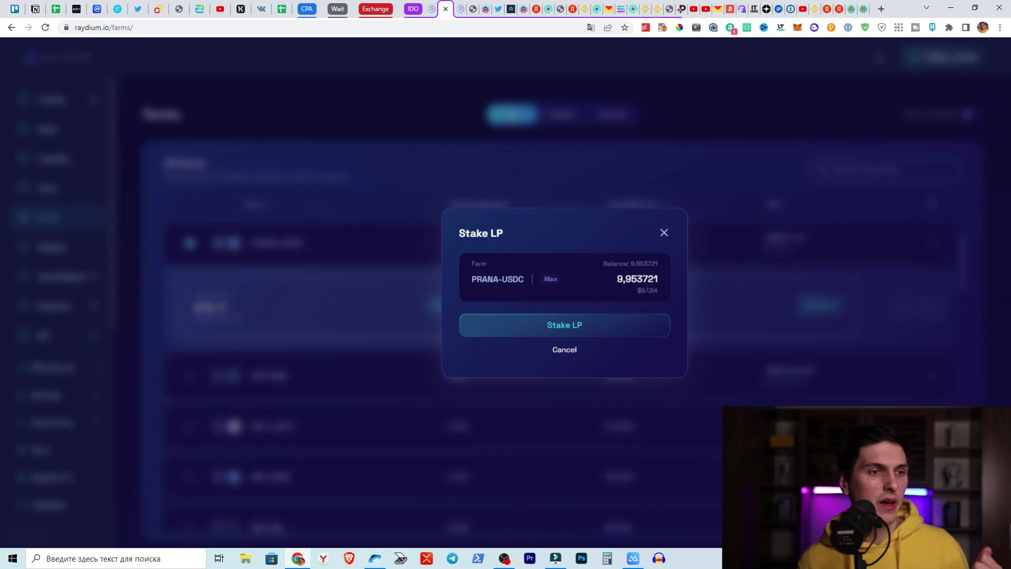
Examine the LP amount and its dollar value in the Stake LP dialog.
{"action": "double_click", "coordinate": [649, 290]}
{"action": "left_click_drag", "start_coordinate": [616, 278], "coordinate": [630, 279]}
{"action": "left_click", "coordinate": [630, 279]}
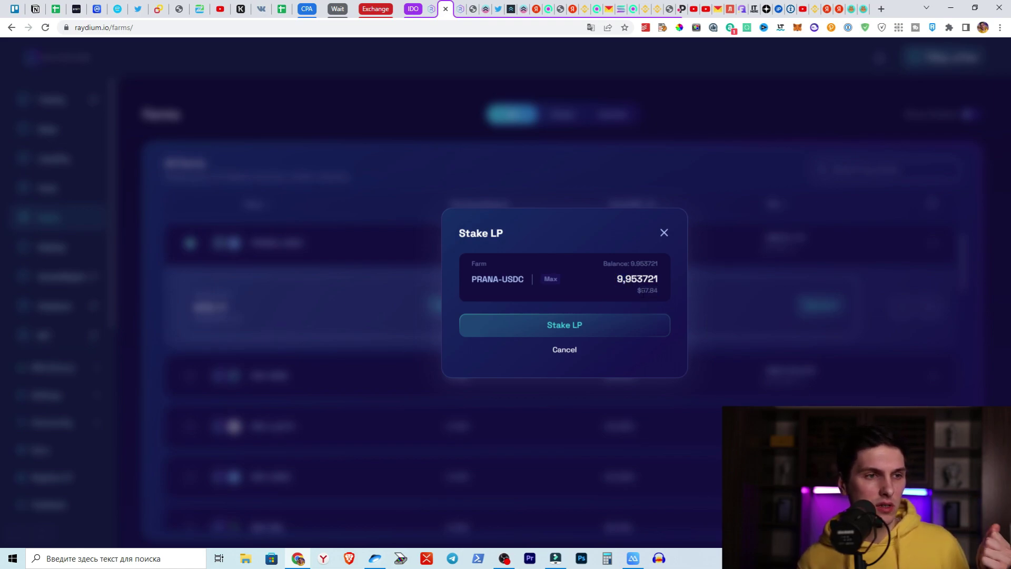
{"action": "double_click", "coordinate": [647, 290]}
{"action": "left_click", "coordinate": [648, 290]}
{"action": "double_click", "coordinate": [648, 290]}
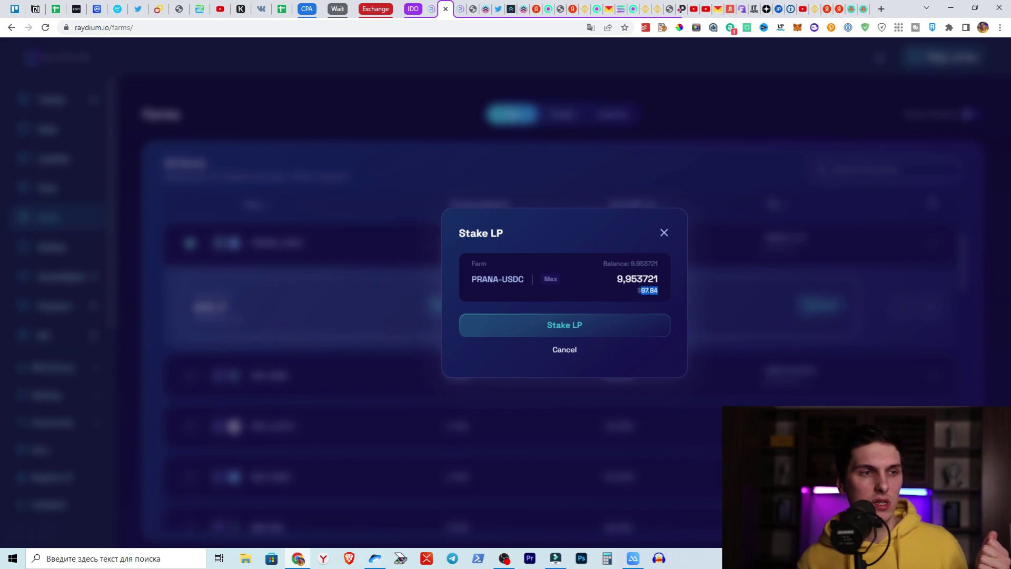
{"action": "left_click", "coordinate": [647, 290]}
{"action": "left_click_drag", "start_coordinate": [647, 290], "coordinate": [641, 290]}
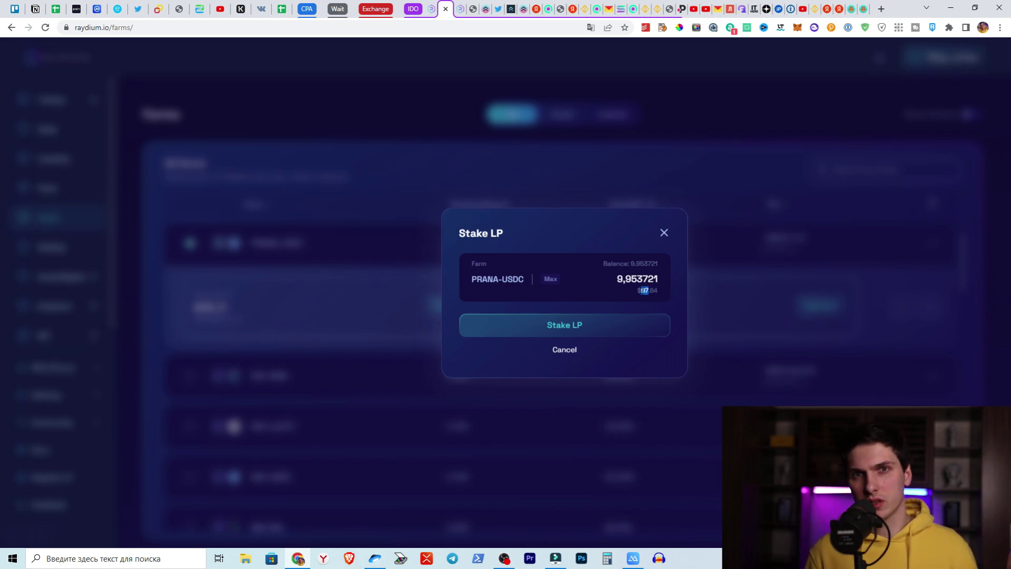
{"action": "left_click", "coordinate": [641, 290]}
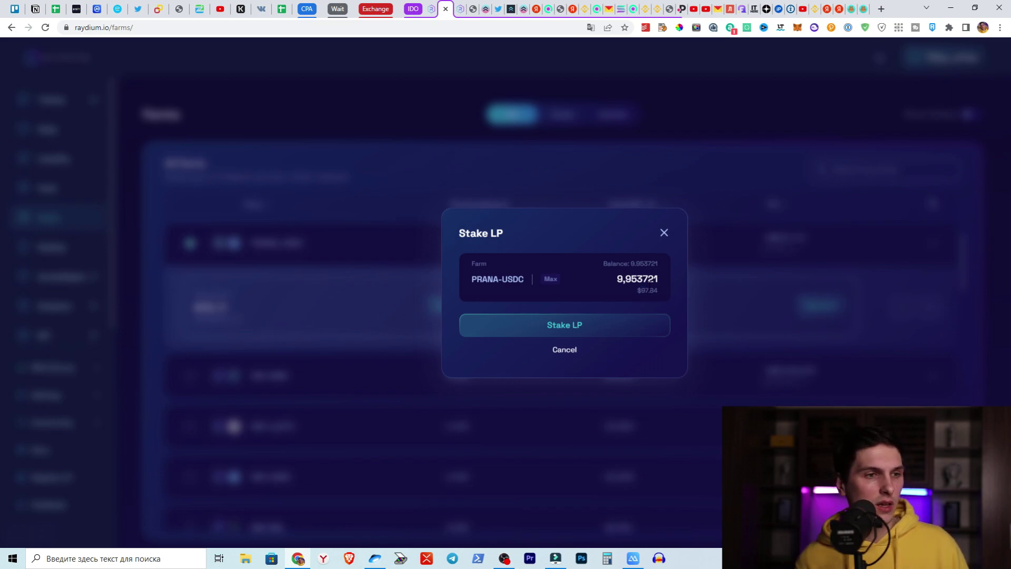
Stake the 9.953721 PRANA-USDC LP tokens and approve the transaction in the wallet.
{"action": "left_click", "coordinate": [568, 331]}
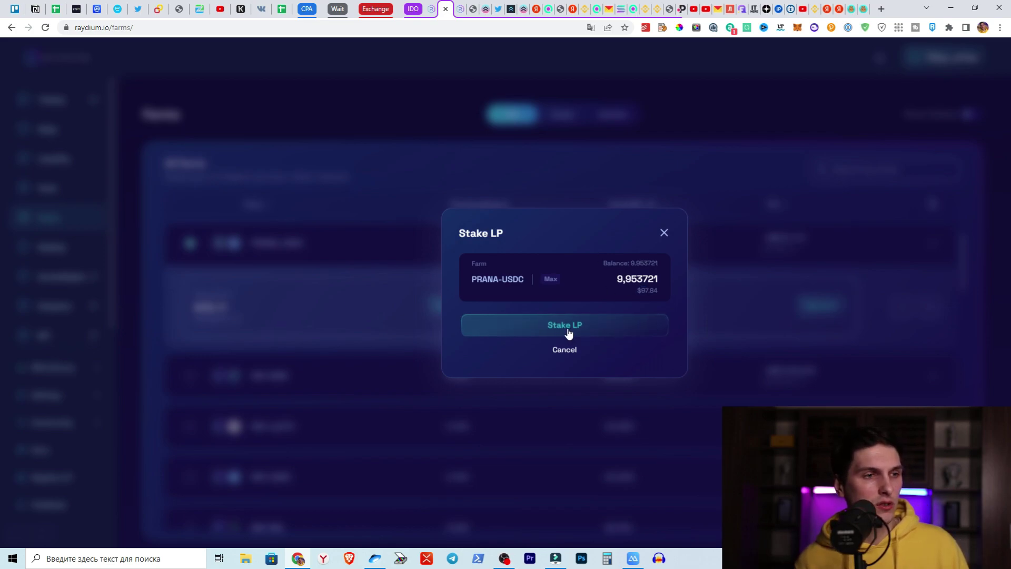
{"action": "left_click", "coordinate": [967, 273]}
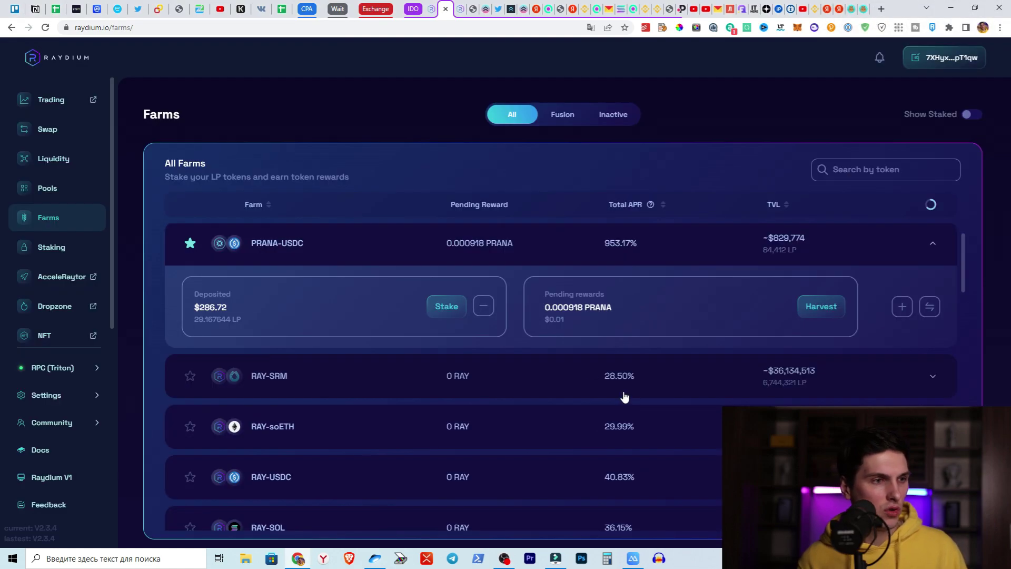
Examine the PRANA-USDC farm's deposited dollar value and staked LP amount after the new stake.
{"action": "left_click_drag", "start_coordinate": [199, 308], "coordinate": [235, 315]}
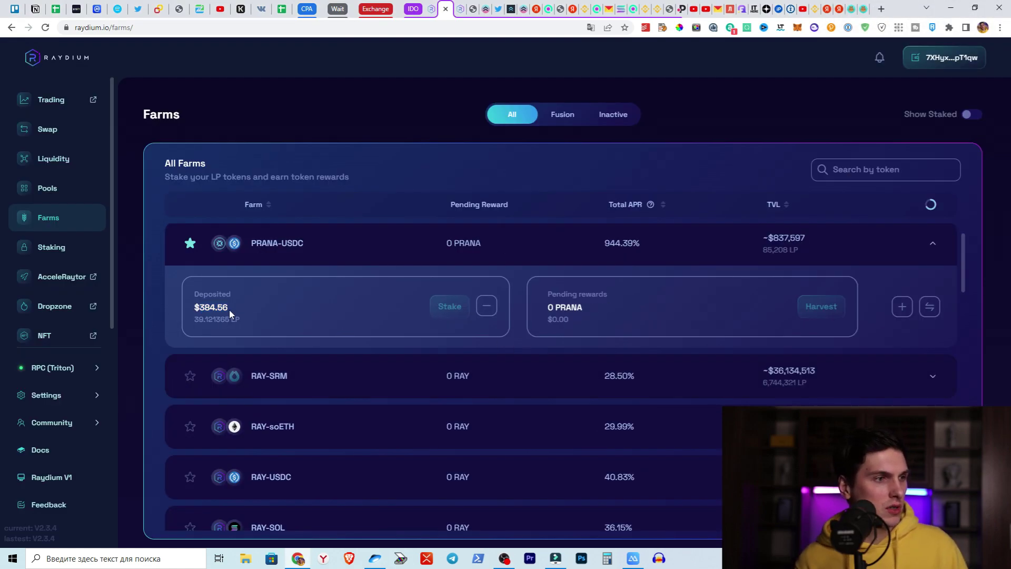
{"action": "left_click", "coordinate": [238, 314]}
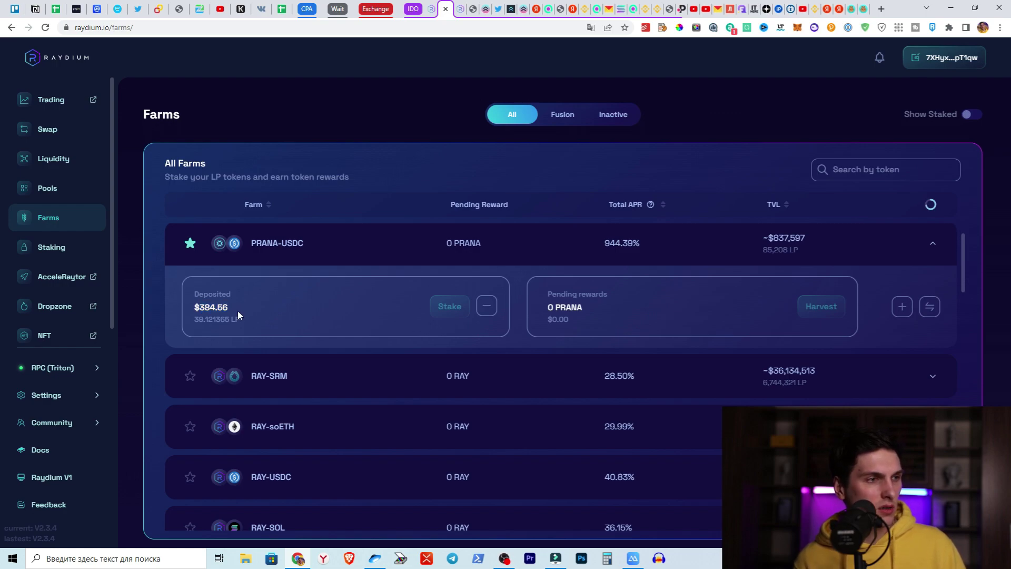
{"action": "left_click_drag", "start_coordinate": [235, 307], "coordinate": [196, 297]}
{"action": "left_click", "coordinate": [232, 311]}
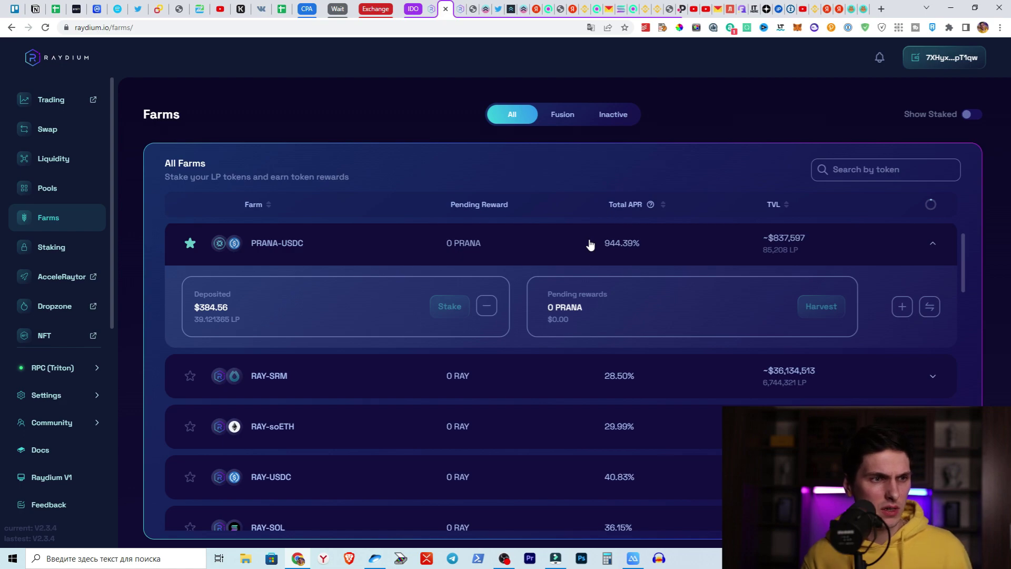
{"action": "scroll", "coordinate": [589, 244], "scroll_direction": "up", "scroll_amount": 1}
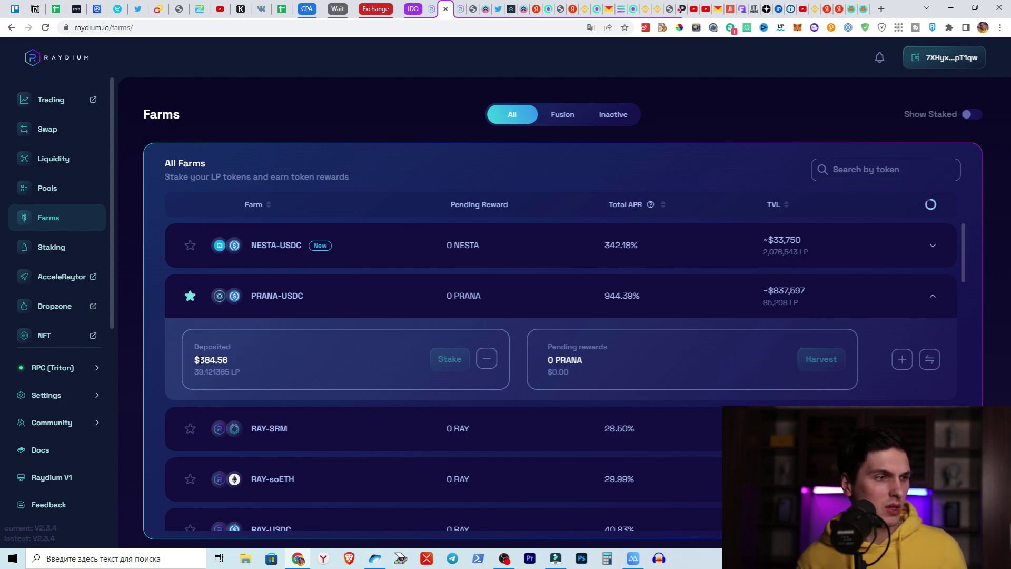
{"action": "mouse_move", "coordinate": [199, 360]}
{"action": "left_mouse_down"}
{"action": "mouse_move", "coordinate": [241, 375]}
{"action": "mouse_move", "coordinate": [200, 343]}
{"action": "left_mouse_up"}
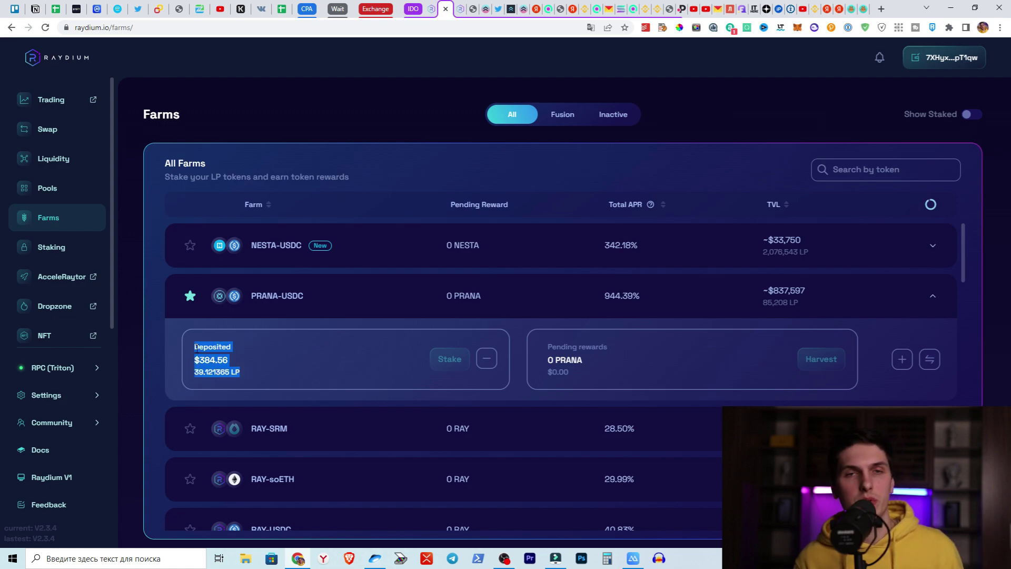
{"action": "left_click", "coordinate": [257, 368]}
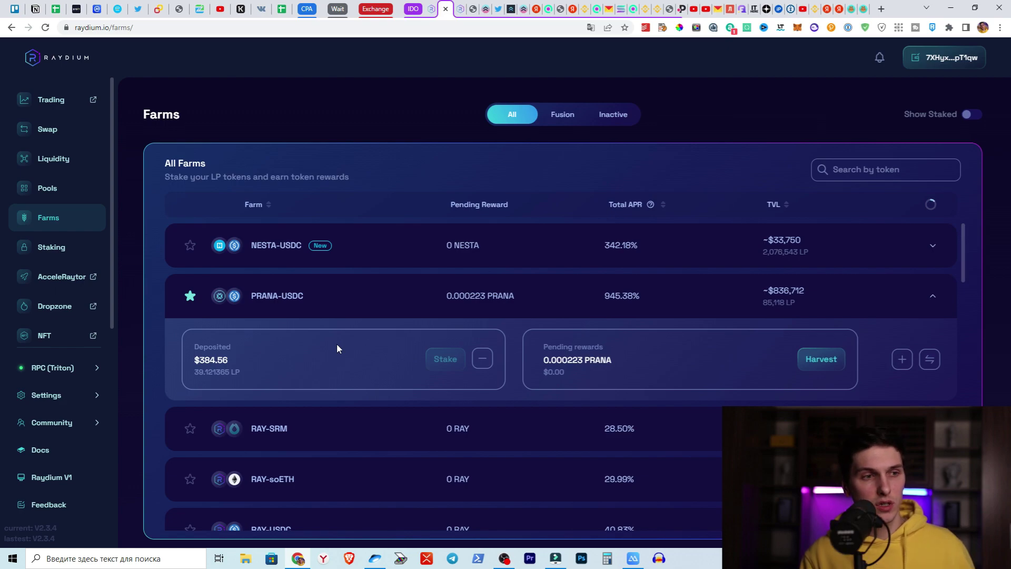
Examine the newly accruing pending PRANA rewards in the PRANA-USDC farm.
{"action": "double_click", "coordinate": [569, 361]}
{"action": "left_click", "coordinate": [592, 363]}
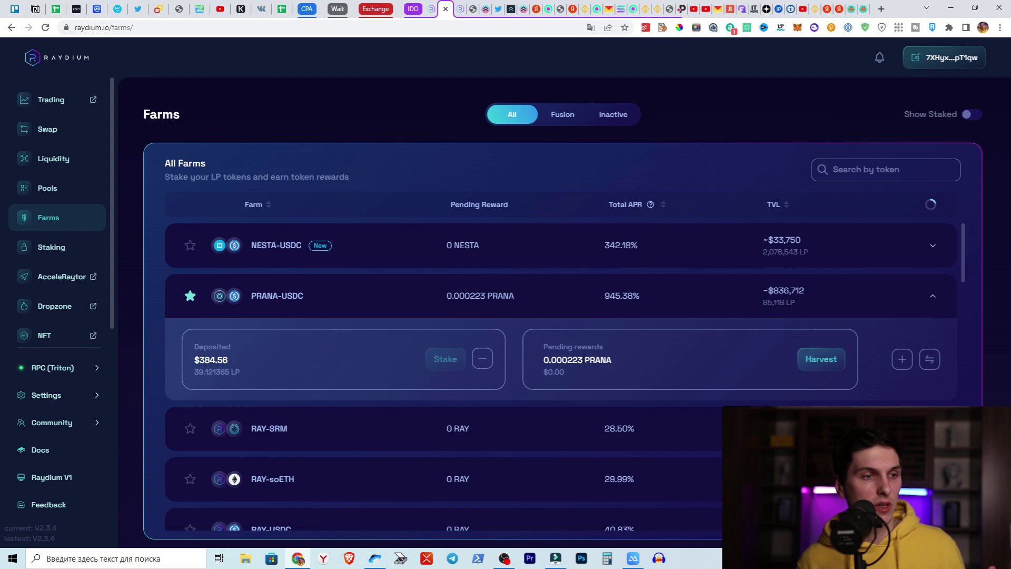
{"action": "left_click_drag", "start_coordinate": [585, 360], "coordinate": [566, 361]}
{"action": "left_click", "coordinate": [566, 362]}
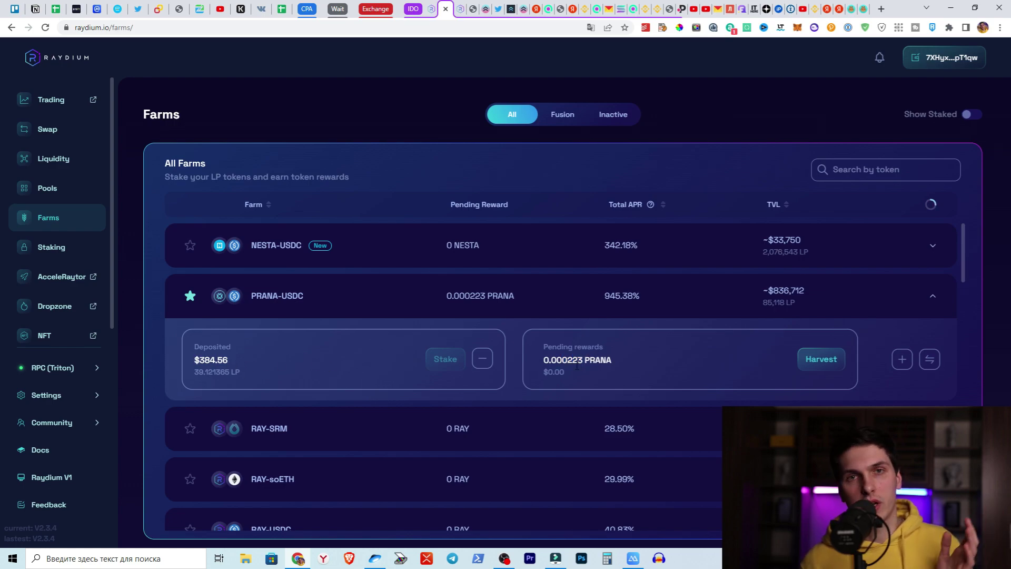
Collapse and re-expand the PRANA-USDC farm, and view PancakeSwap's farms for comparison before returning to Raydium.
{"action": "left_click", "coordinate": [712, 296]}
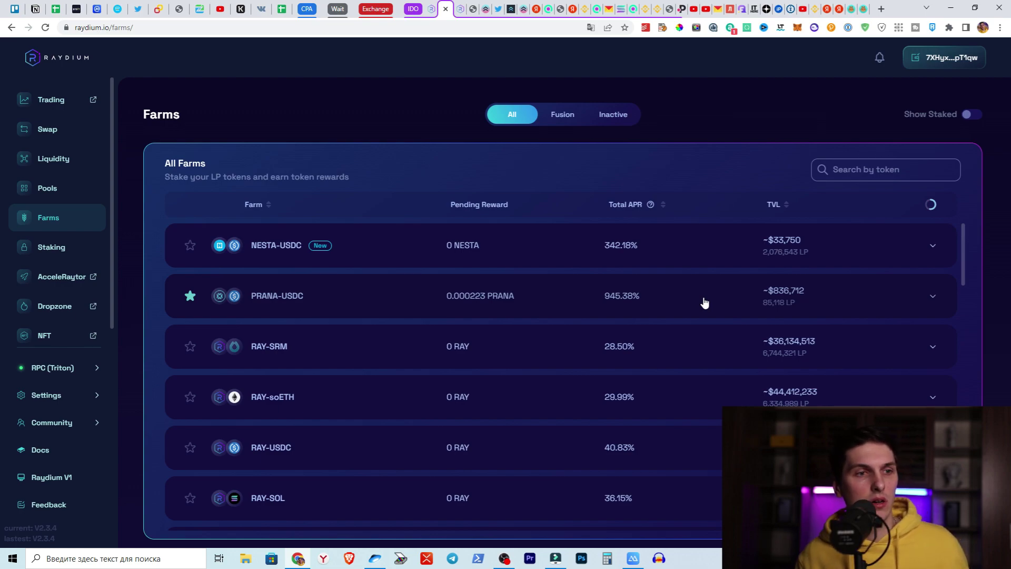
{"action": "left_click", "coordinate": [704, 303]}
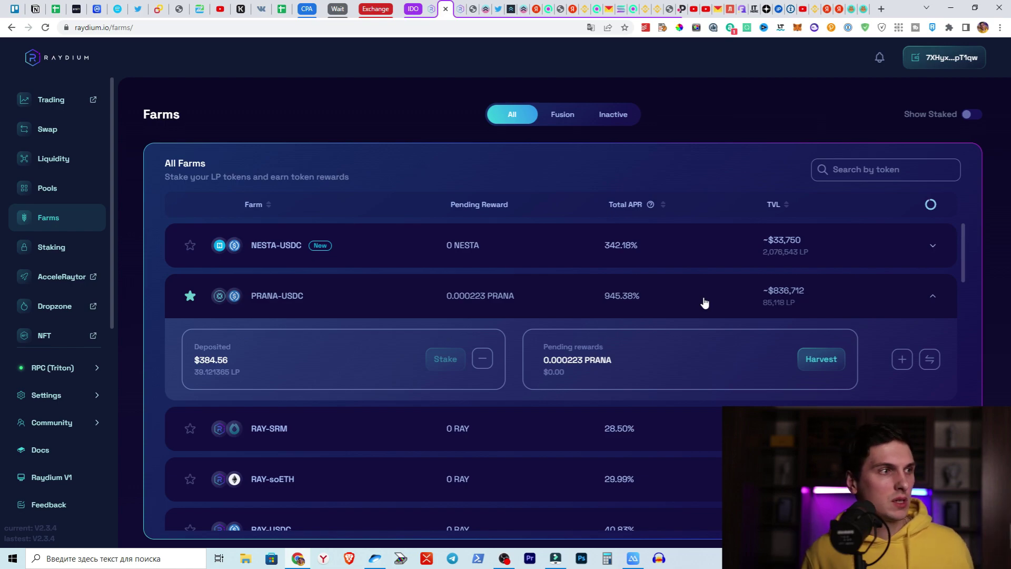
{"action": "left_click", "coordinate": [851, 9]}
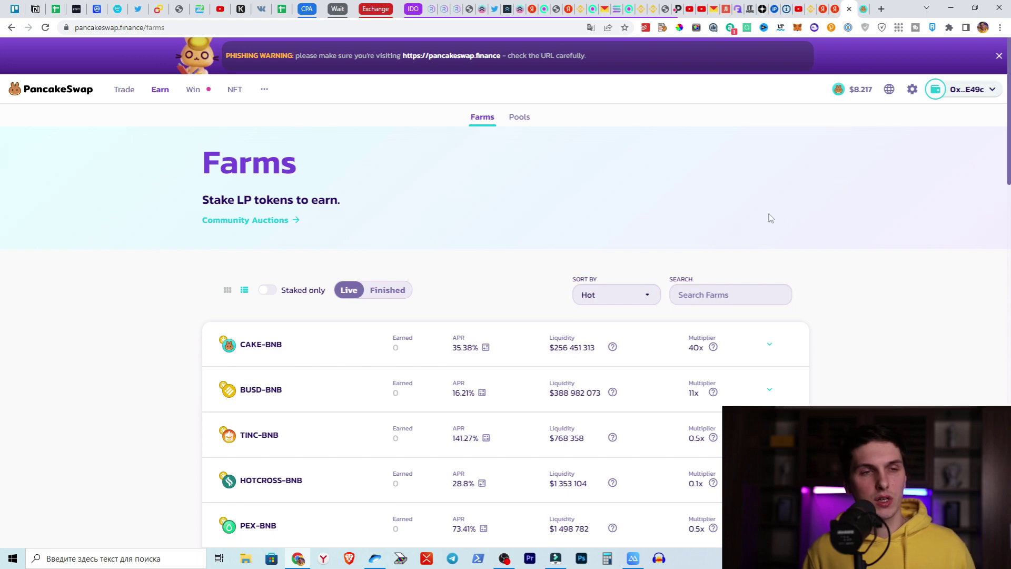
{"action": "left_click", "coordinate": [444, 7]}
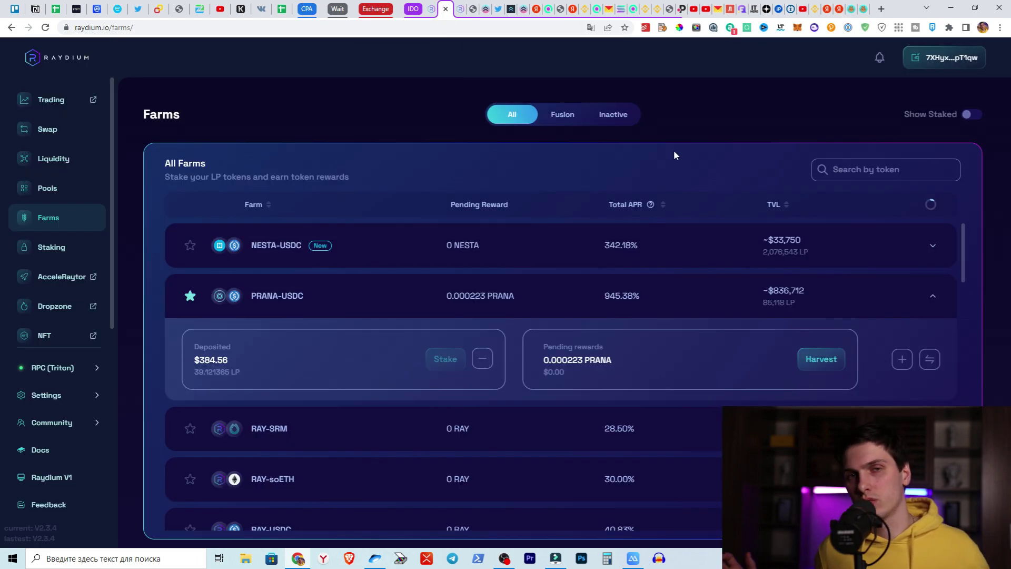